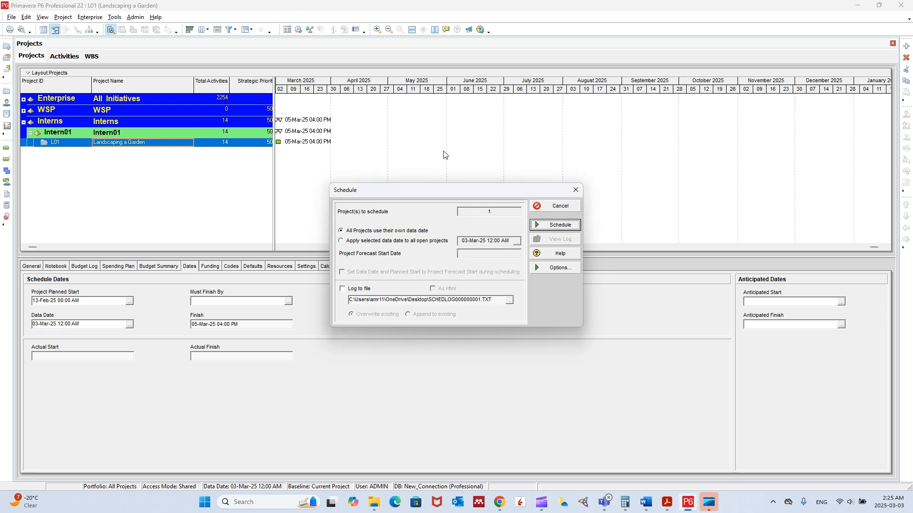
- Dismiss the scheduling dialog without running it and examine the landscaping project's activity bars in the Gantt chart
click(576, 189)
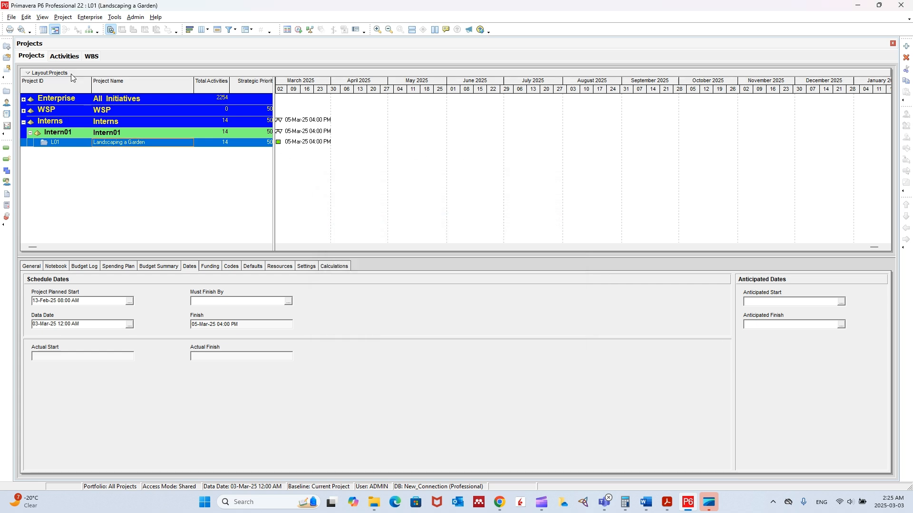
click(64, 56)
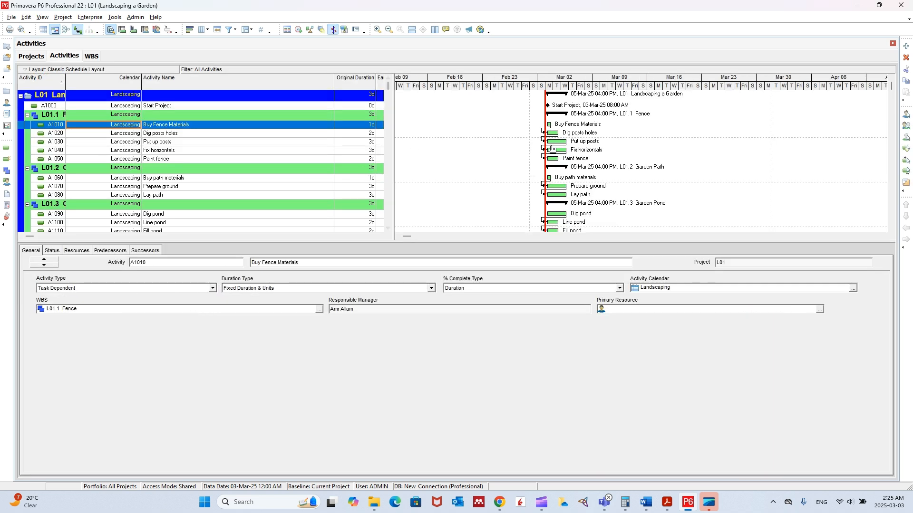
scroll(549, 106, down, 1)
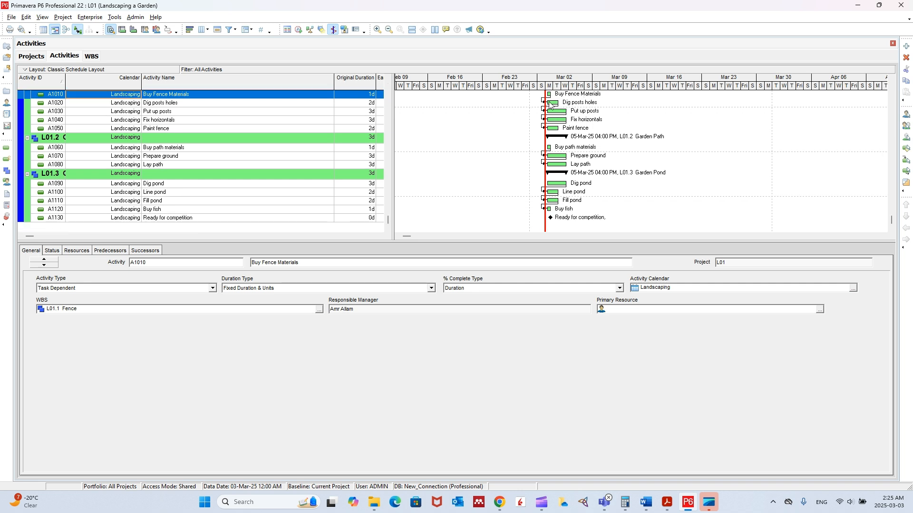
scroll(558, 106, up, 1)
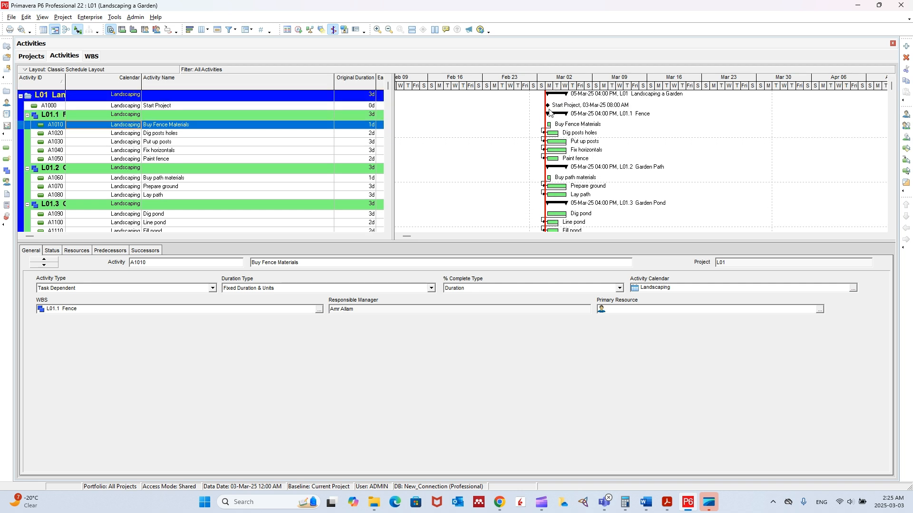
- Set the data date of the Landscaping a Garden project to 13-Feb-25 08:00 AM
click(7, 91)
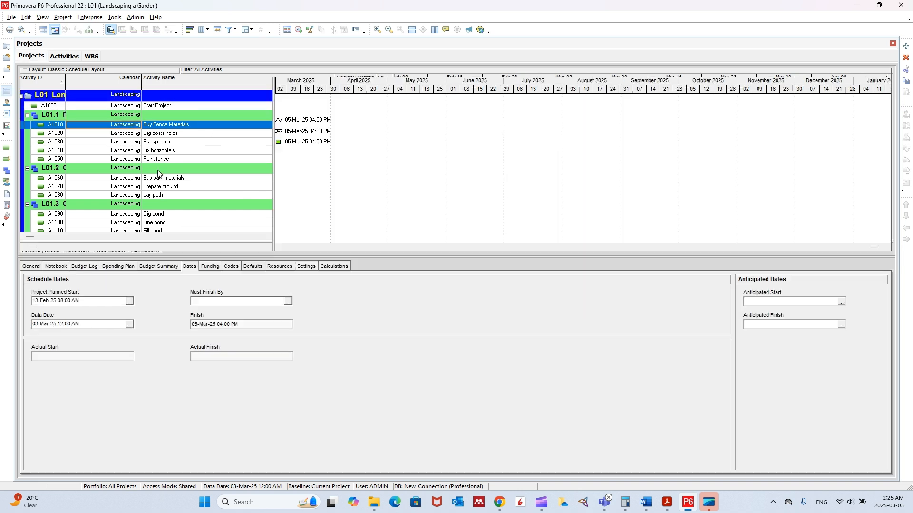
click(130, 325)
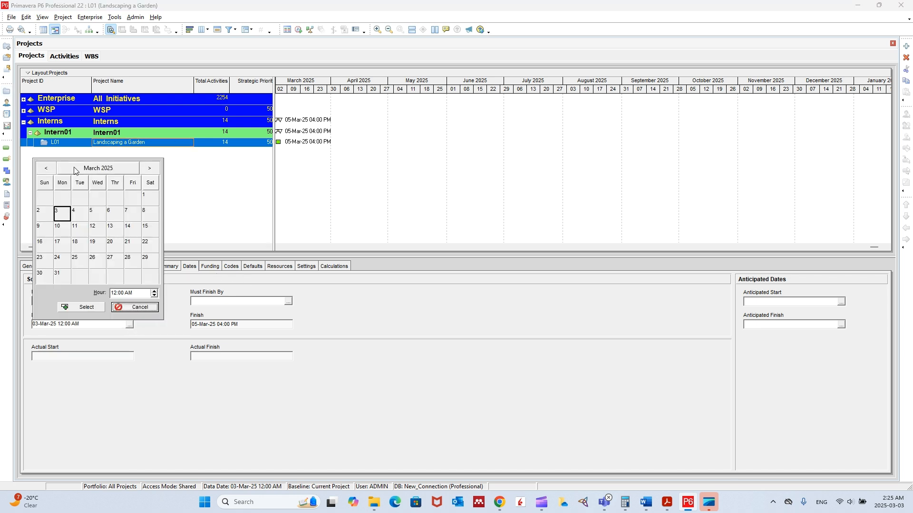
click(46, 169)
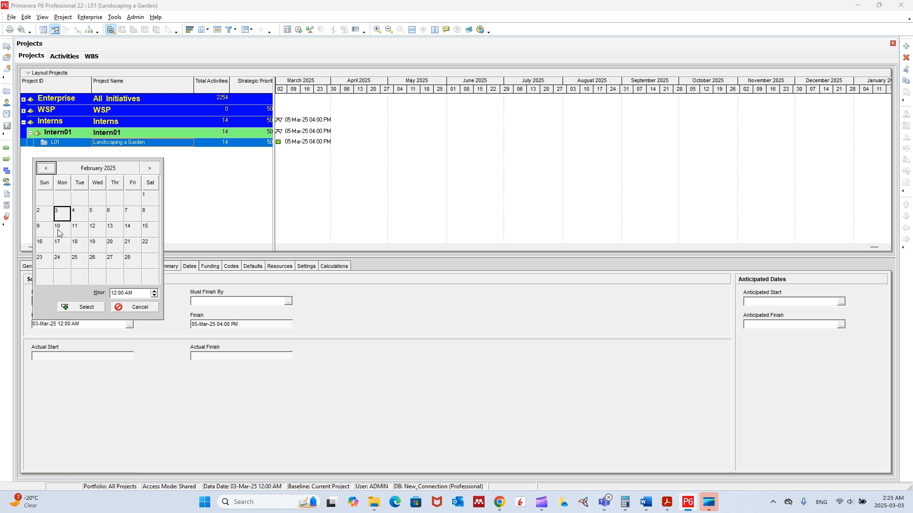
click(113, 231)
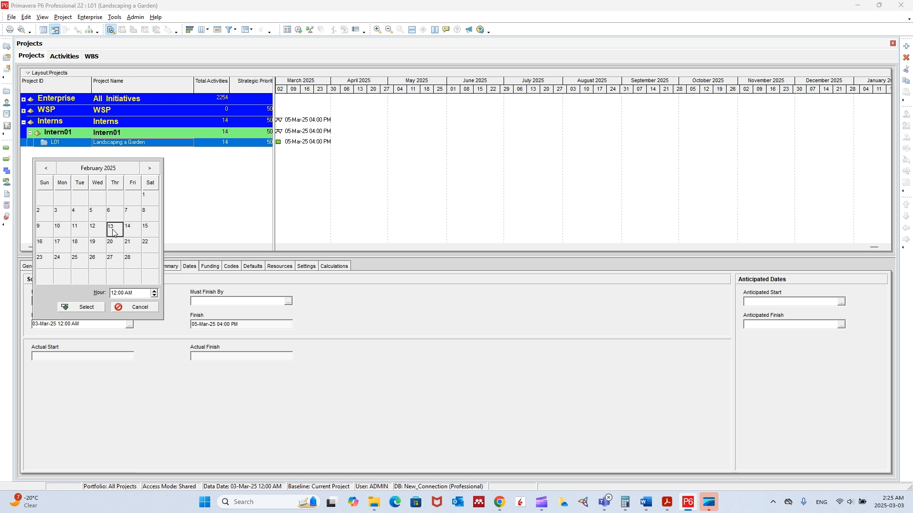
click(154, 294)
click(87, 307)
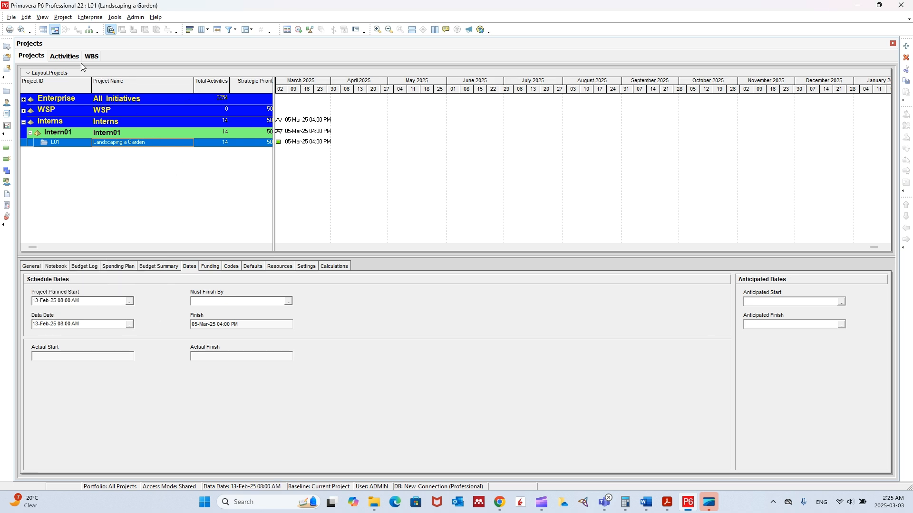
- In the activities' Gantt chart, pull the yellow progress spotlight back to the 13-Feb-25 data date line, then select Buy Fence Materials
click(67, 56)
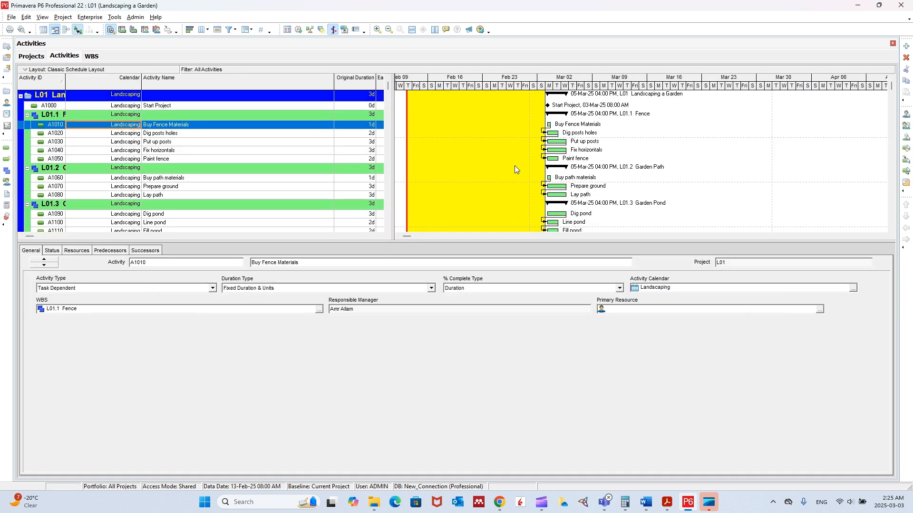
double_click(684, 122)
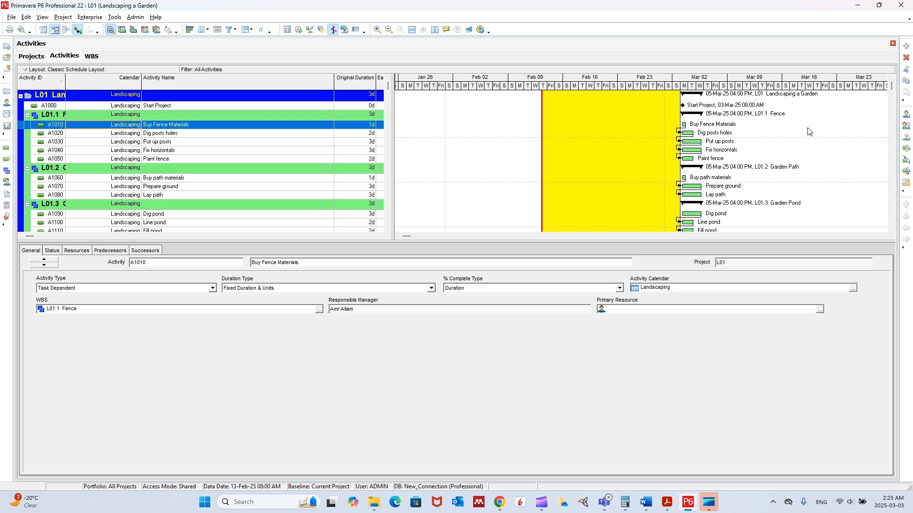
scroll(717, 139, down, 2)
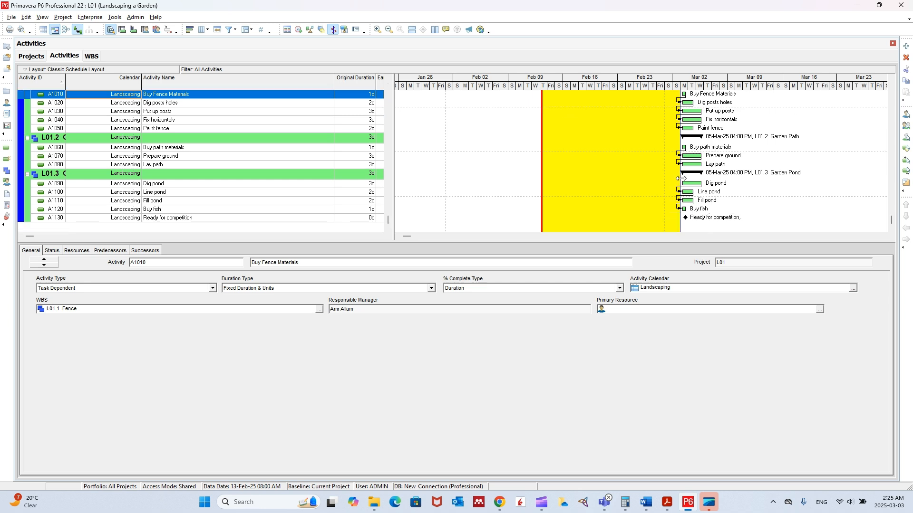
mouse_move(679, 177)
mouse_down()
mouse_move(657, 184)
mouse_move(650, 173)
mouse_move(542, 172)
mouse_up()
scroll(597, 178, up, 2)
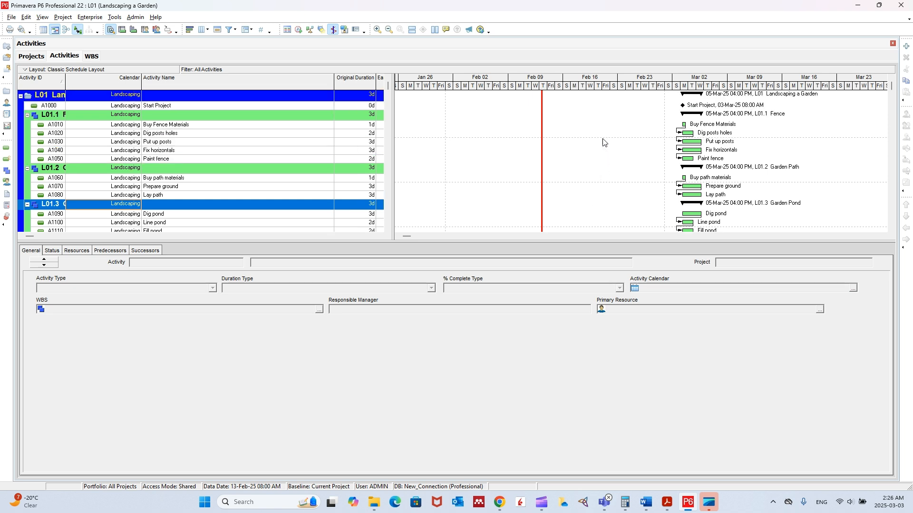
click(604, 127)
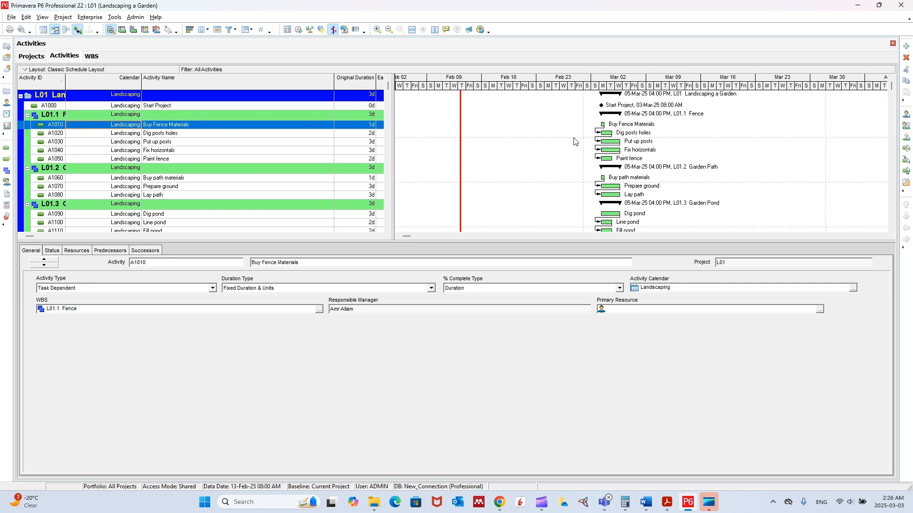
scroll(262, 205, down, 1)
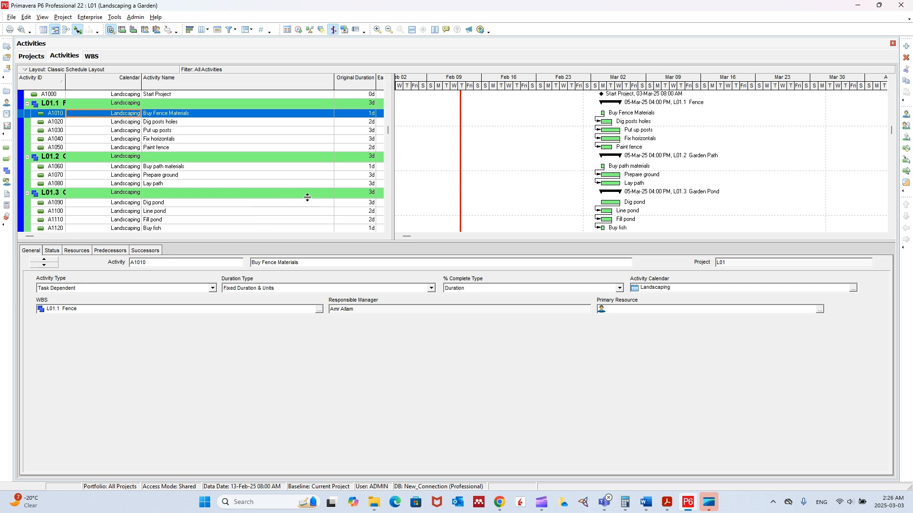
scroll(259, 181, up, 1)
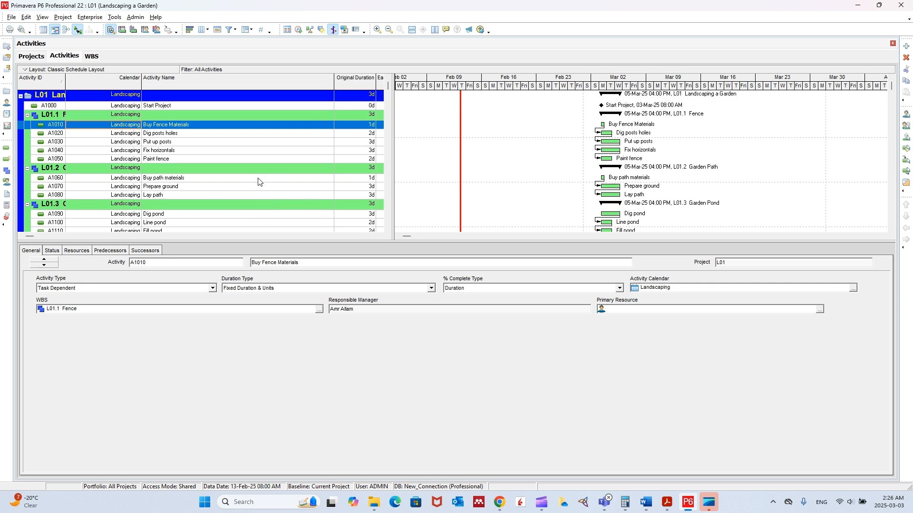
- Start scheduling the project and review the general schedule options, leaving them as they are
key(F9)
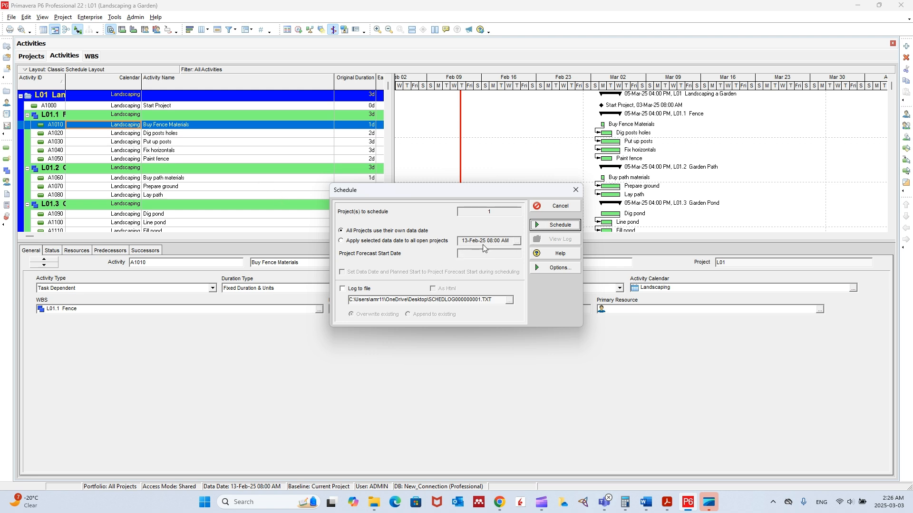
click(563, 269)
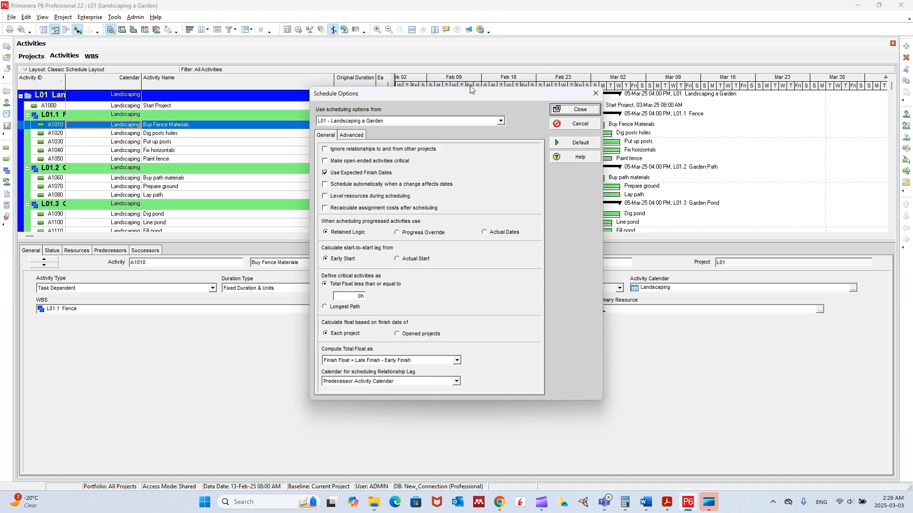
drag(474, 96, 263, 78)
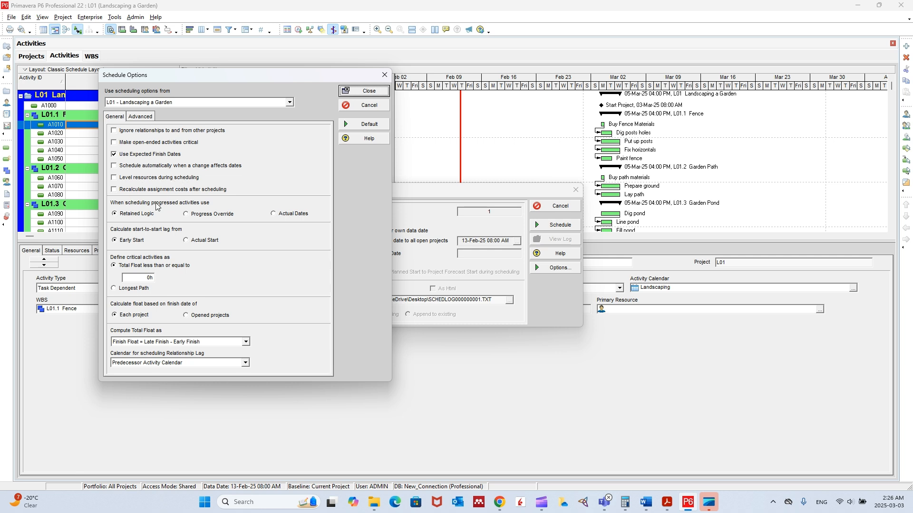
click(382, 78)
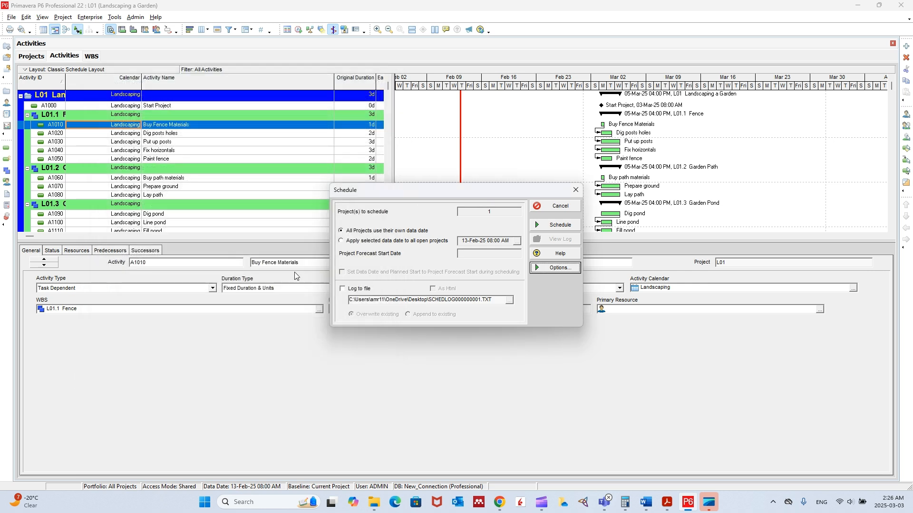
- Enable logging the schedule run to a file and browse to the Desktop as the log file's location
drag(551, 196, 425, 199)
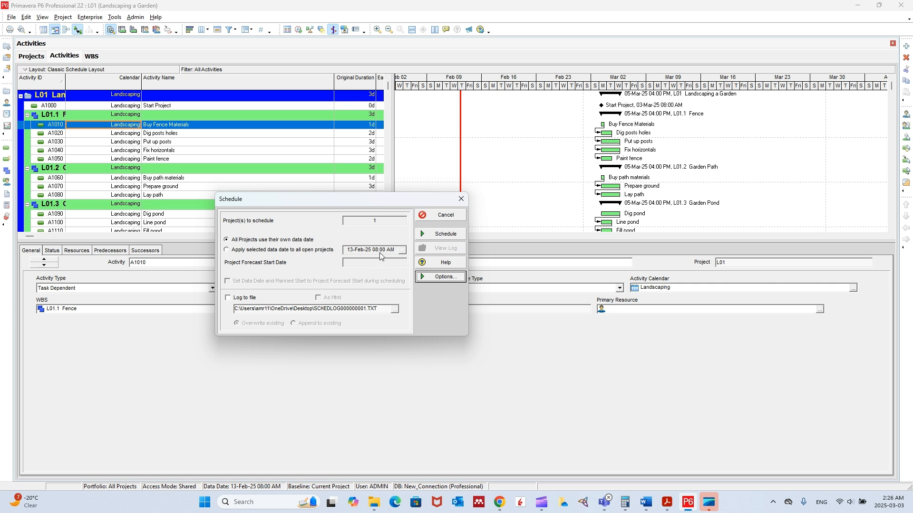
click(228, 297)
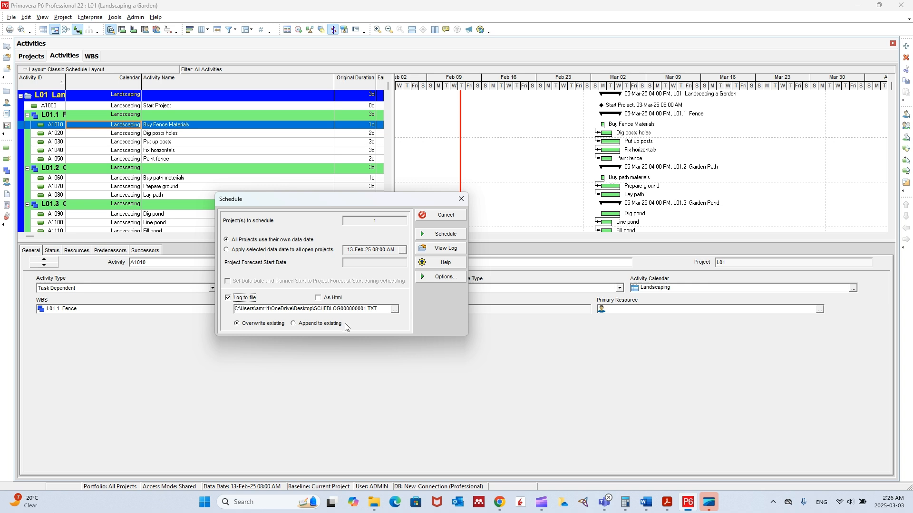
click(395, 310)
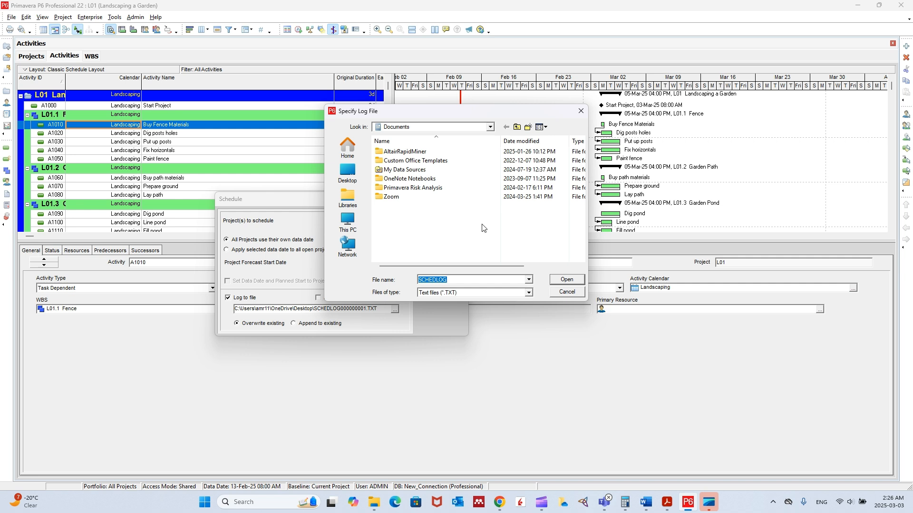
click(354, 226)
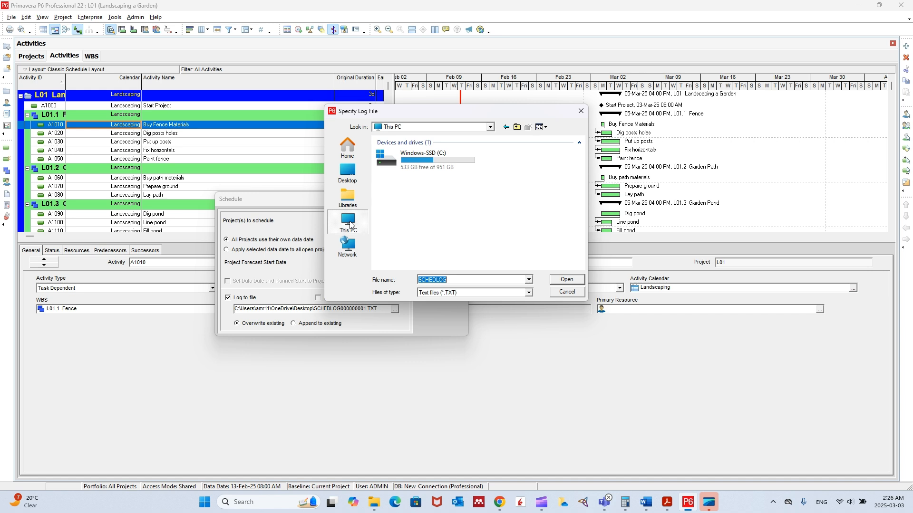
click(349, 180)
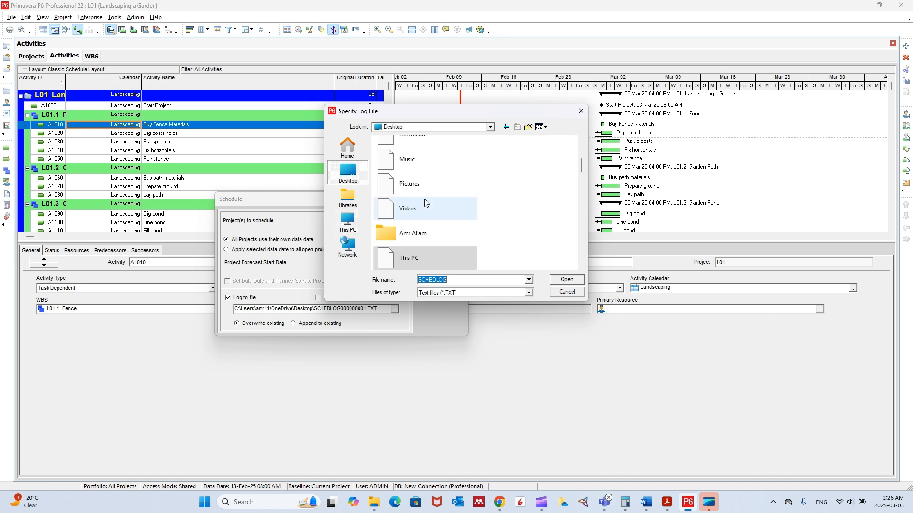
scroll(473, 214, down, 1)
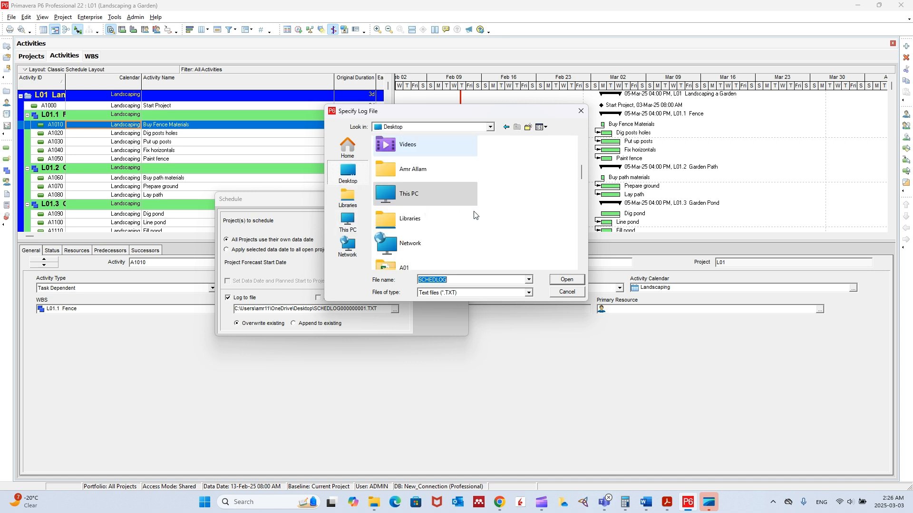
- Try to create a new folder on the Desktop for the schedule log
right_click(538, 206)
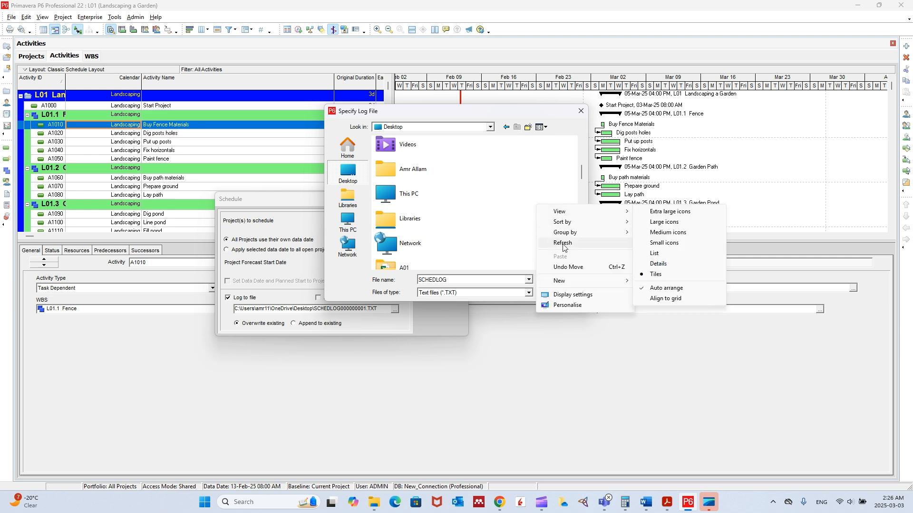
mouse_move(573, 281)
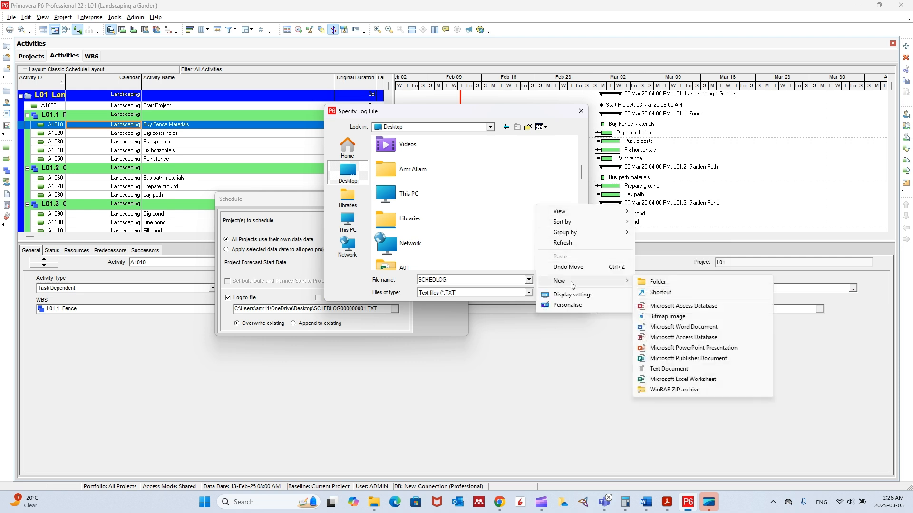
click(656, 281)
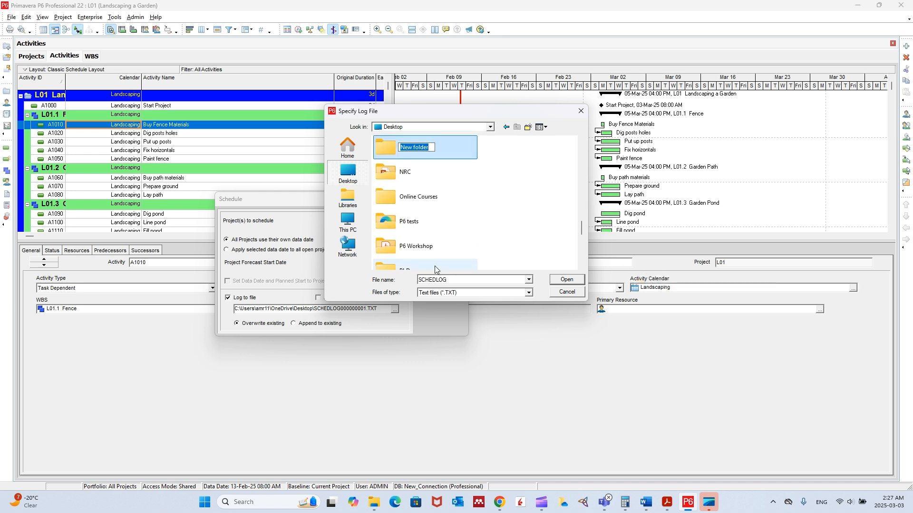
text(p6 workshop)
key(Return)
key(Return)
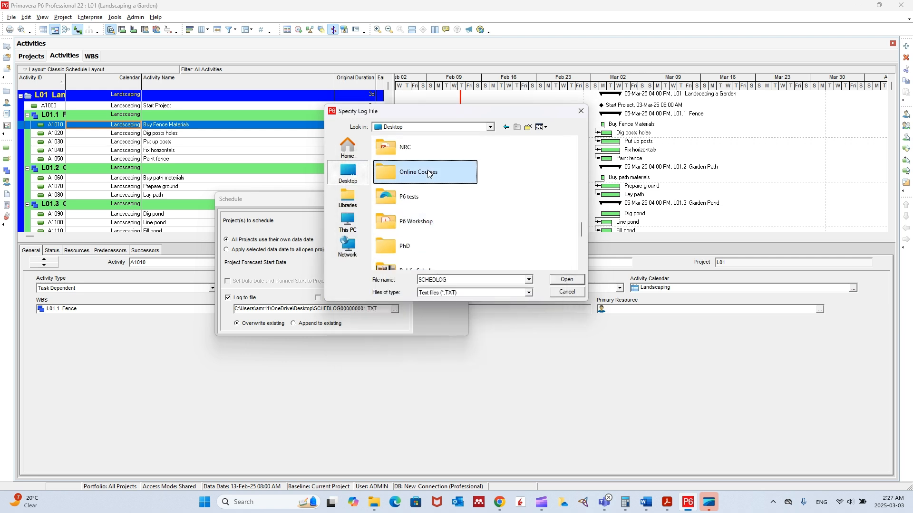
- Set the log file to SCHEDLOG2025 in the Desktop's P6 Workshop folder
double_click(427, 222)
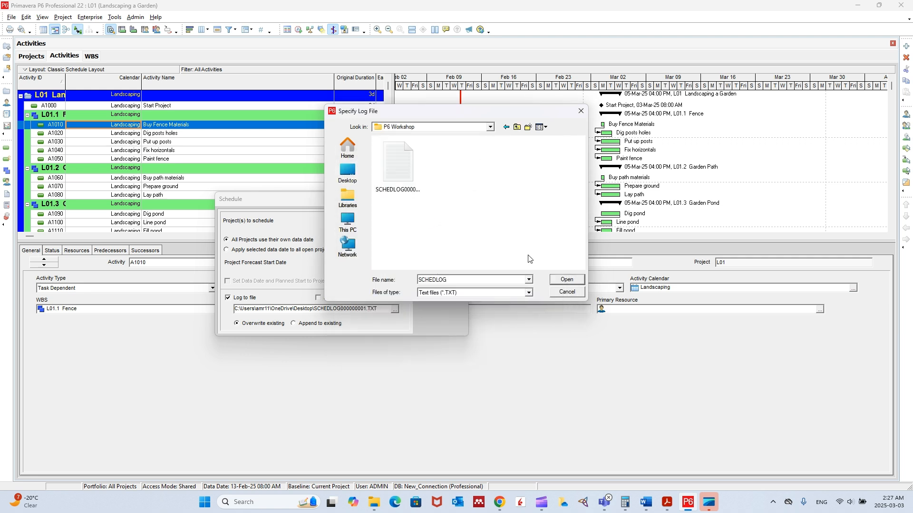
double_click(455, 280)
click(455, 280)
text(2025)
click(566, 280)
click(478, 258)
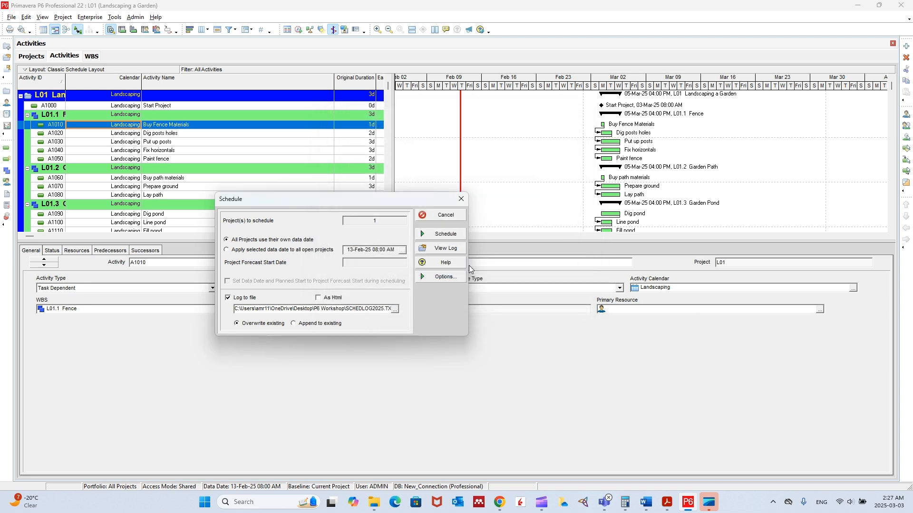
- Schedule the project from its own data date and review the recalculated activity bars in the Gantt chart
click(447, 234)
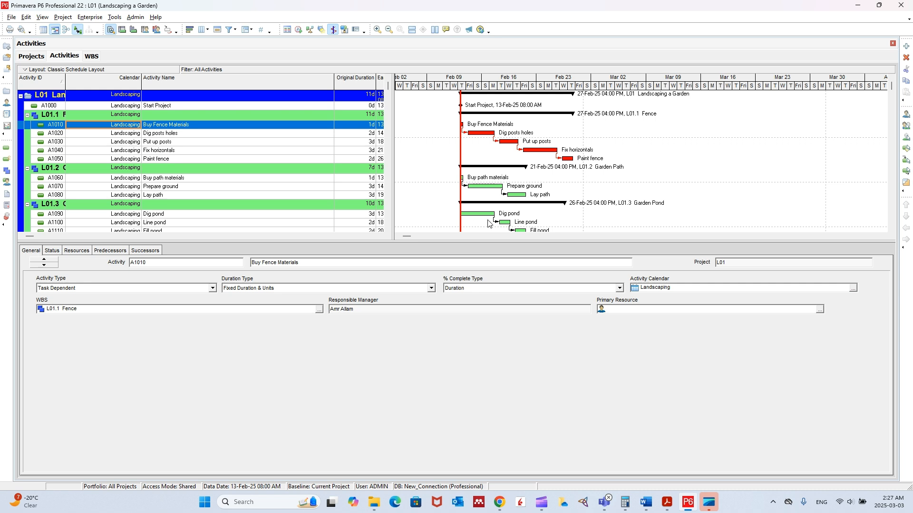
scroll(514, 136, down, 3)
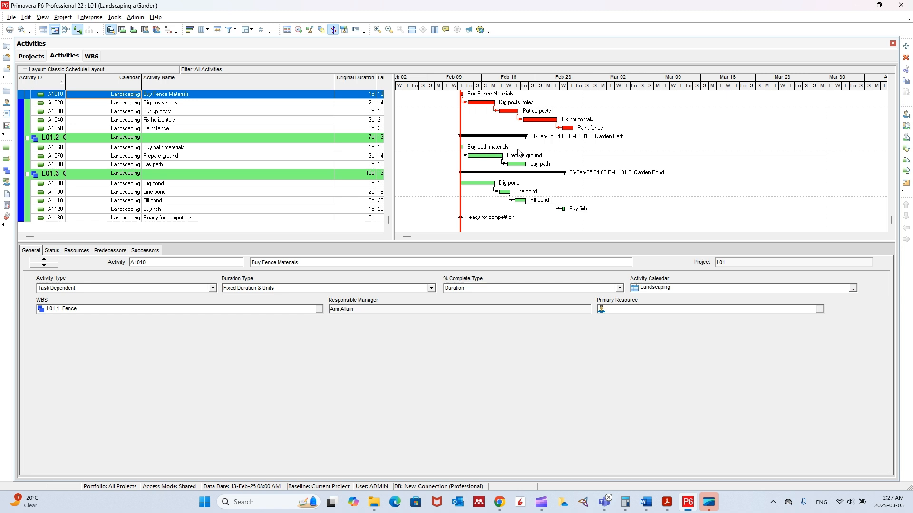
scroll(520, 156, up, 2)
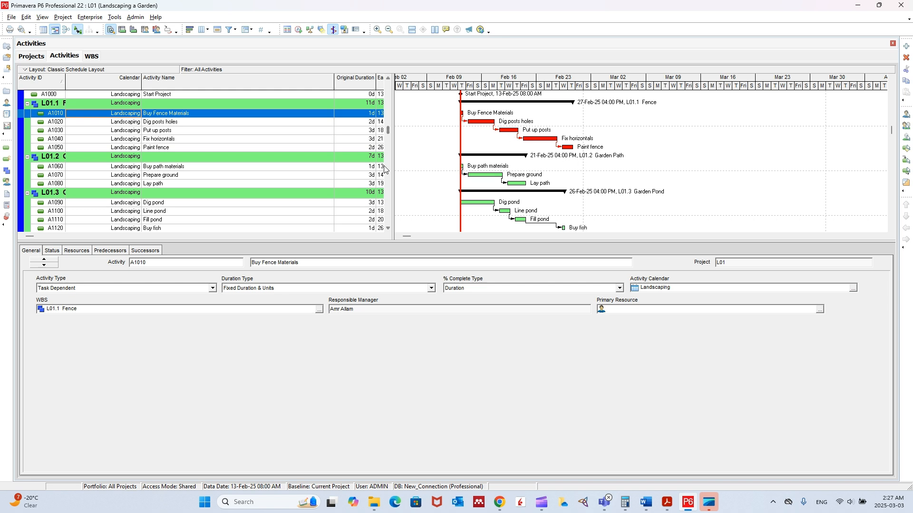
- Widen the activity table to show the early and late start and finish dates of the scheduled activities
scroll(432, 147, down, 1)
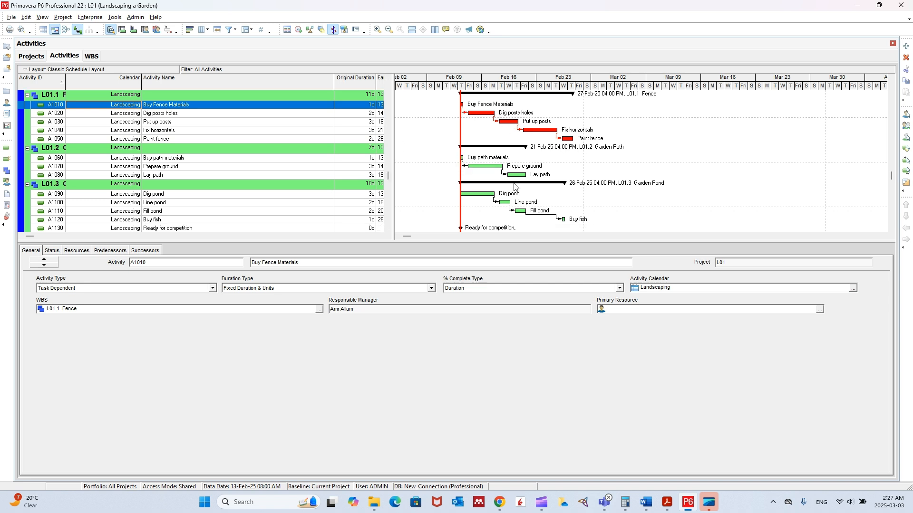
scroll(579, 209, up, 1)
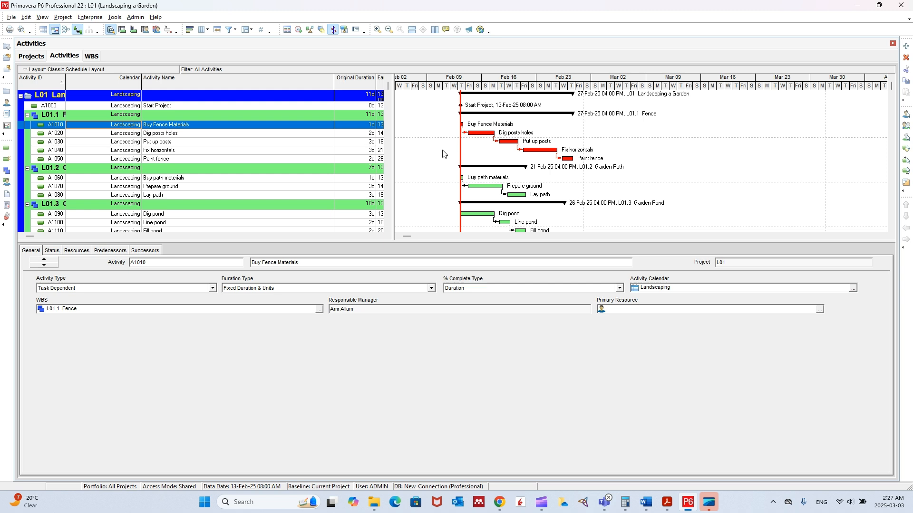
drag(392, 133, 548, 143)
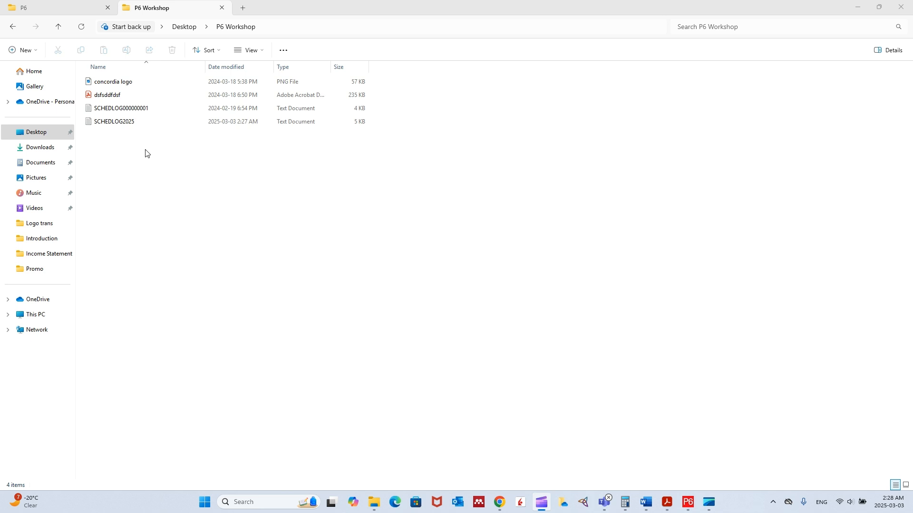
- Open the SCHEDLOG2025 log from the P6 Workshop folder and review its project information and general scheduling settings
click(120, 125)
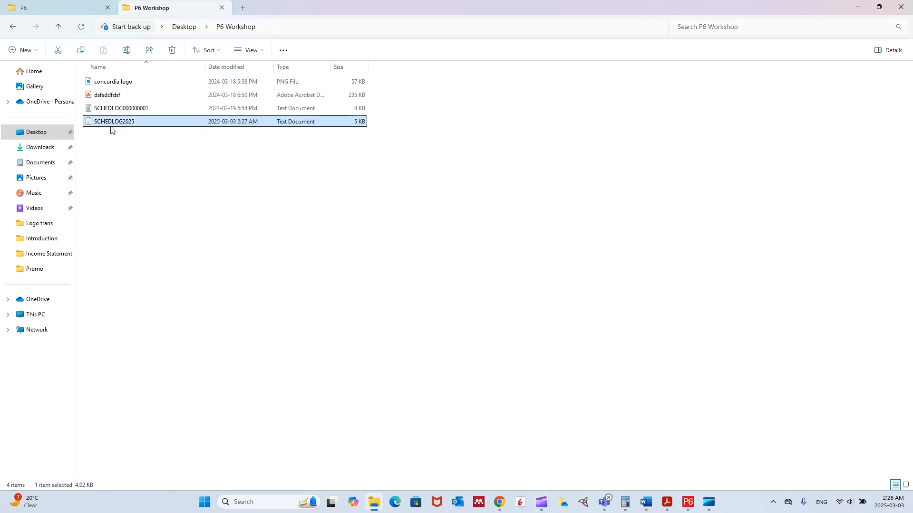
double_click(142, 125)
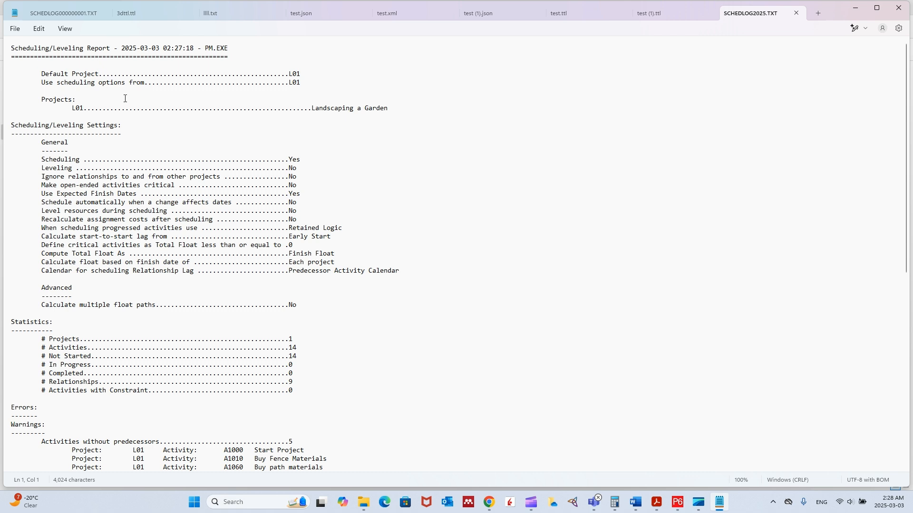
scroll(142, 109, down, 1)
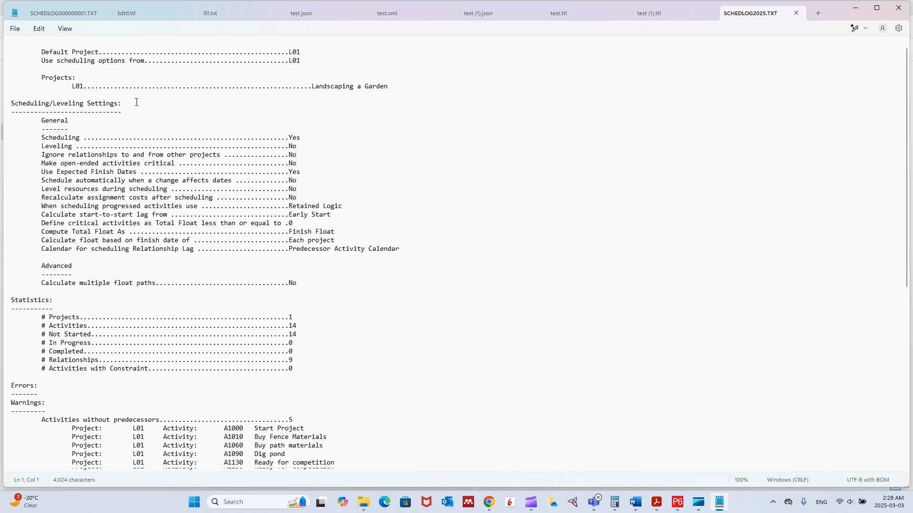
scroll(212, 210, down, 1)
drag(400, 213, 22, 84)
scroll(261, 161, up, 2)
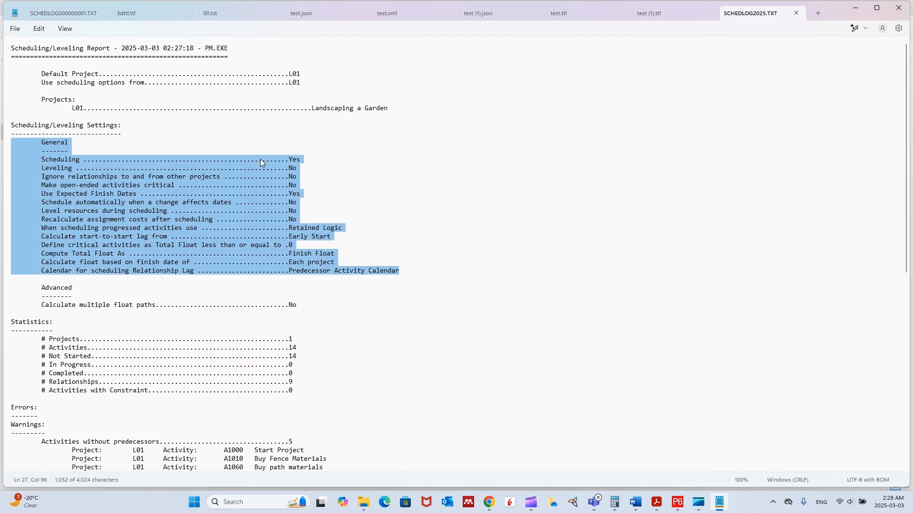
click(67, 83)
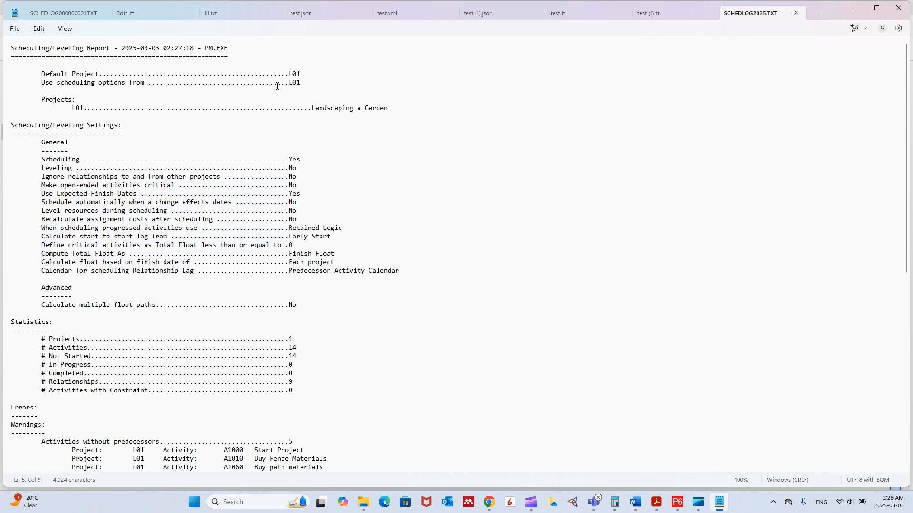
drag(305, 73, 288, 73)
drag(394, 108, 317, 108)
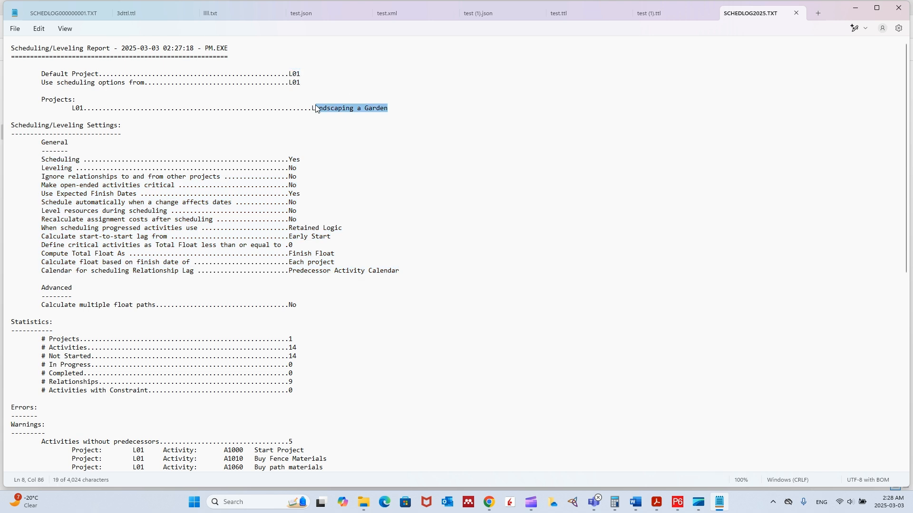
- Examine the log's statistics, its warnings about activities without predecessors or successors, and the scheduling results
scroll(127, 151, down, 6)
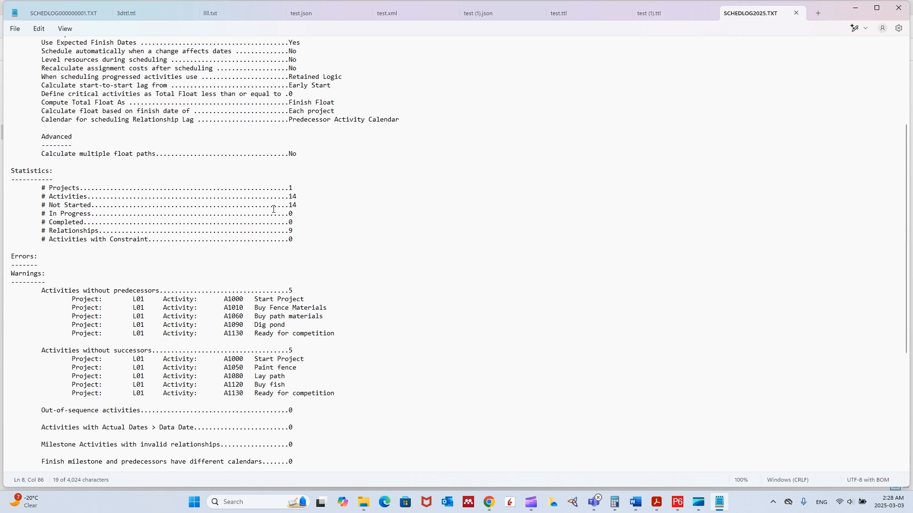
scroll(301, 201, down, 2)
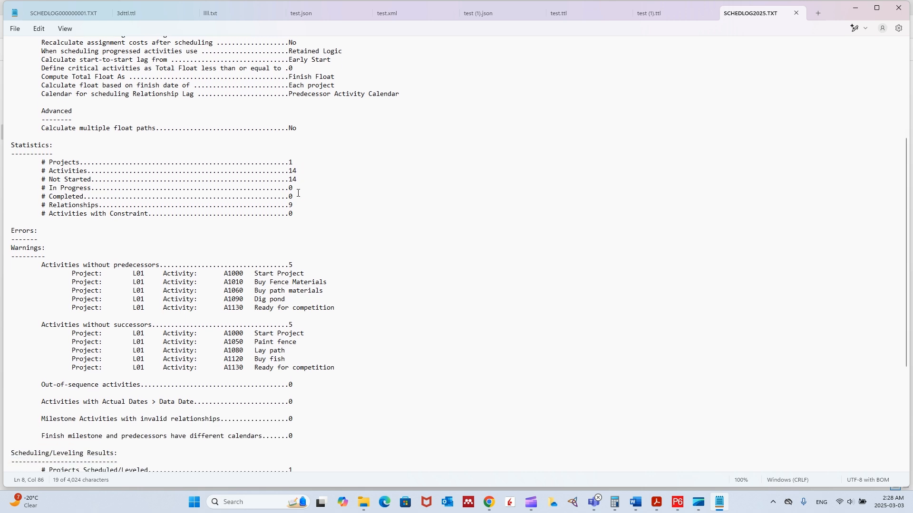
scroll(284, 146, down, 2)
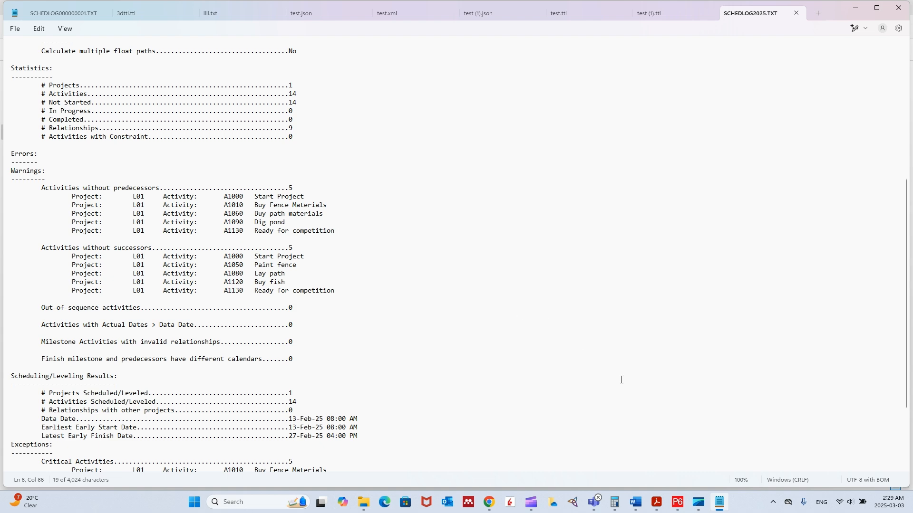
- Put the schedule log aside and switch back to the project's activities in Primavera P6
click(679, 504)
click(680, 506)
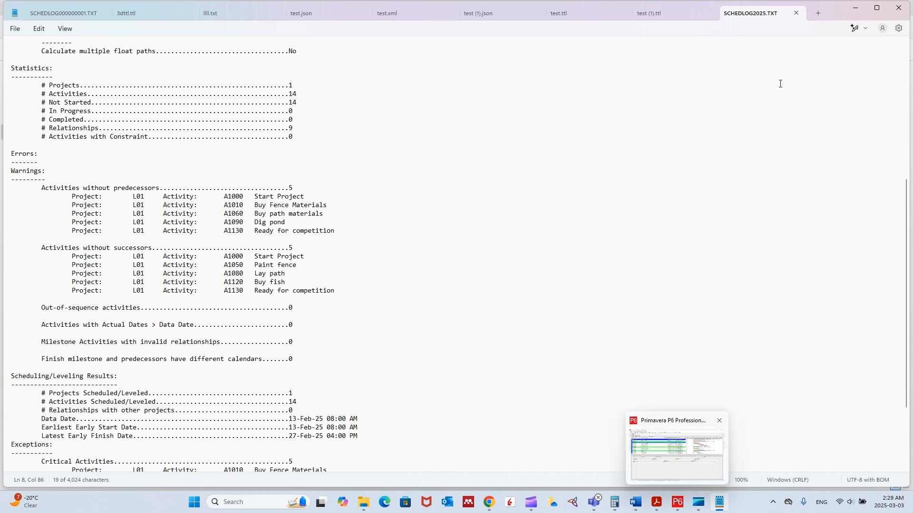
drag(828, 12, 698, 0)
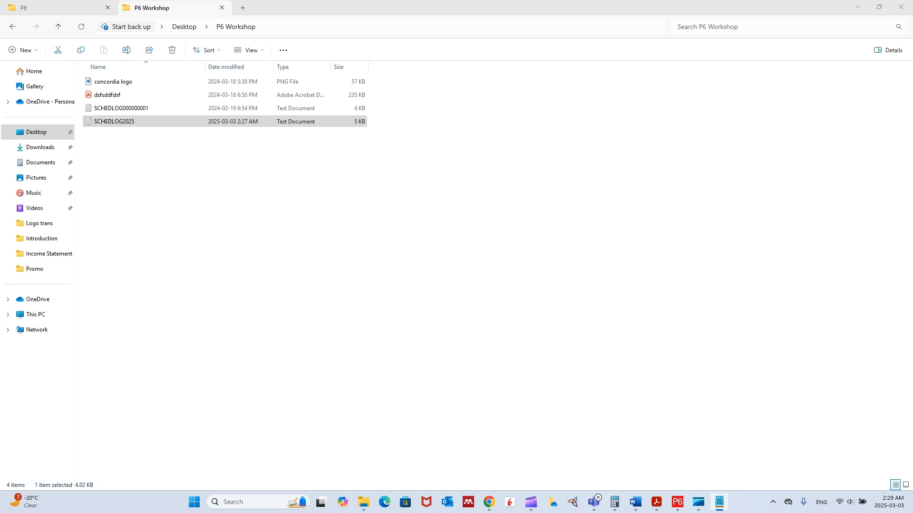
click(677, 502)
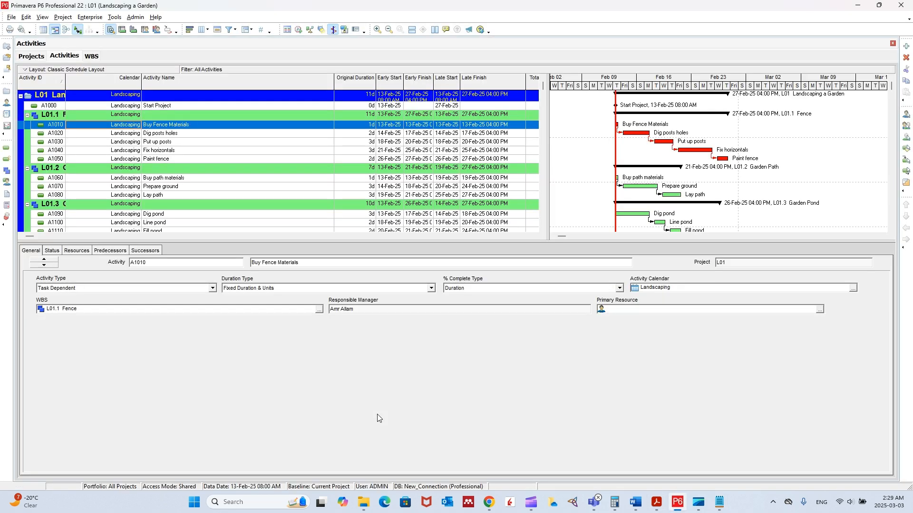
- Assign the Start Project milestone (A1000) as a predecessor of Buy Fence Materials (A1010)
click(164, 107)
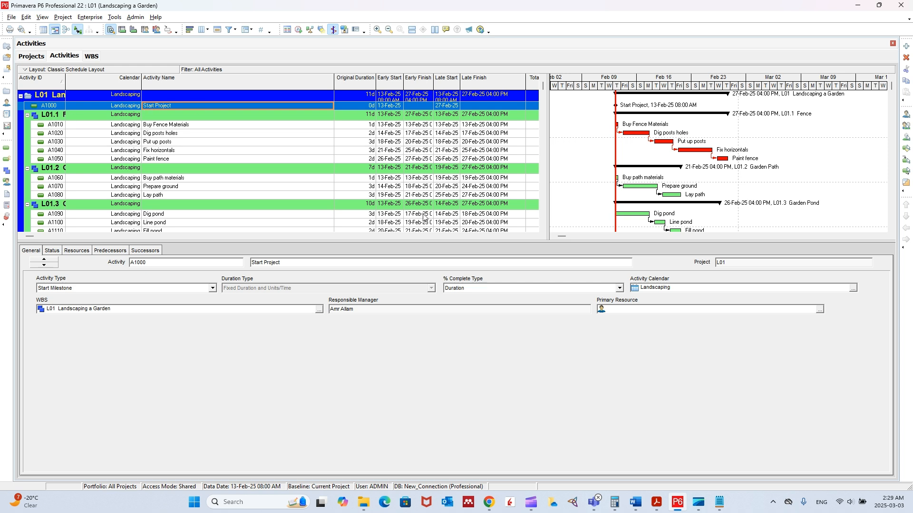
click(193, 127)
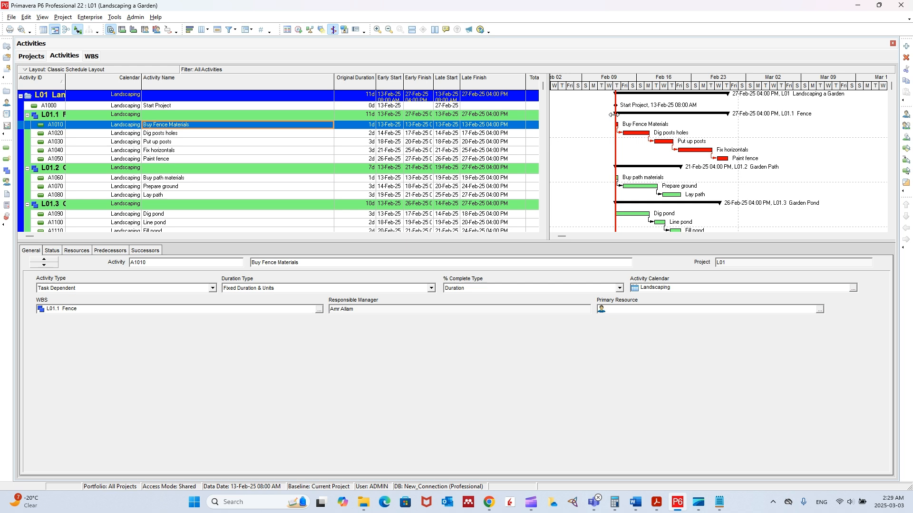
click(114, 251)
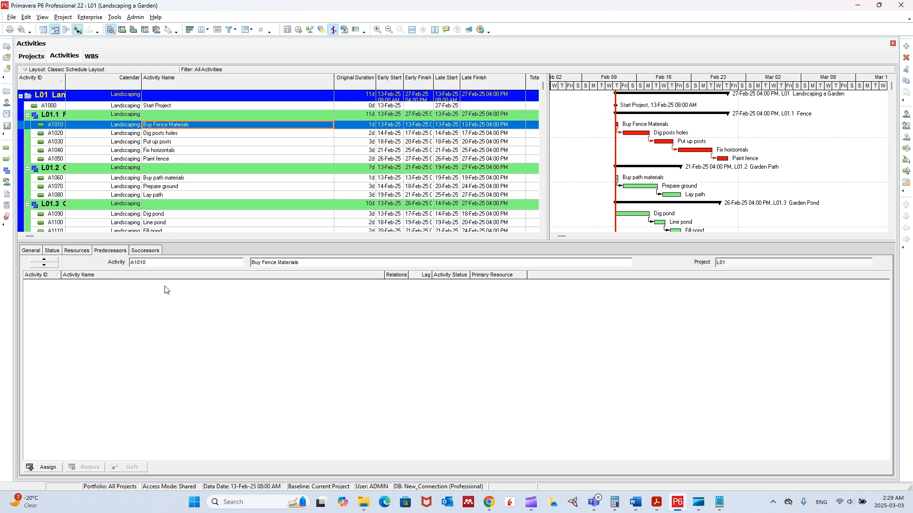
click(45, 467)
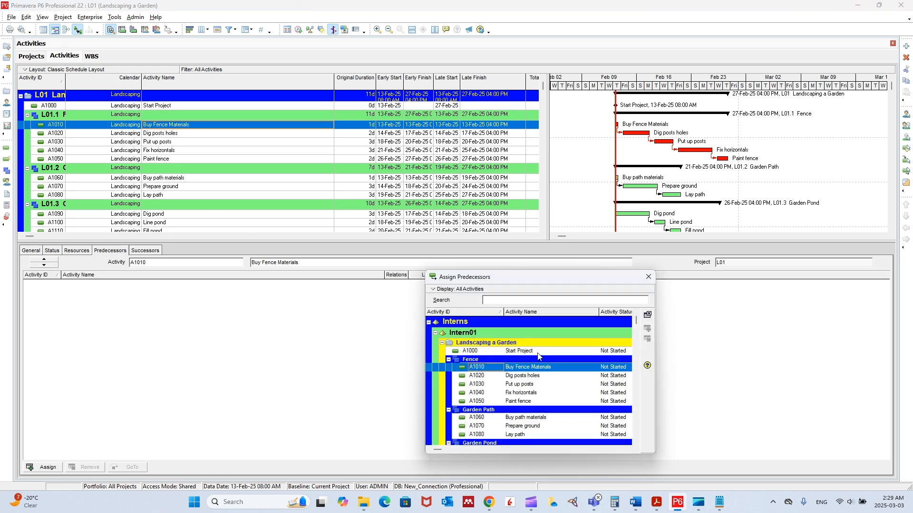
double_click(527, 352)
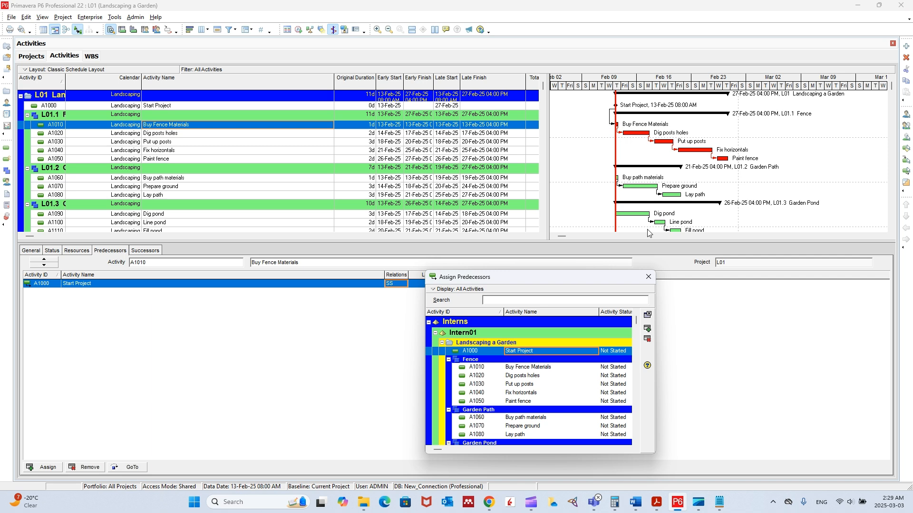
click(649, 275)
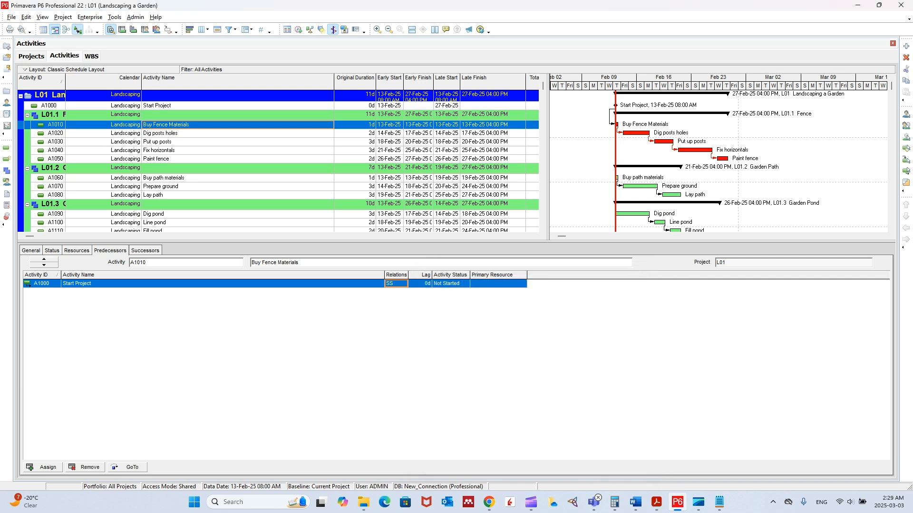
- Assign the Start Project milestone (A1000) as a predecessor of Buy path materials (A1060)
click(176, 179)
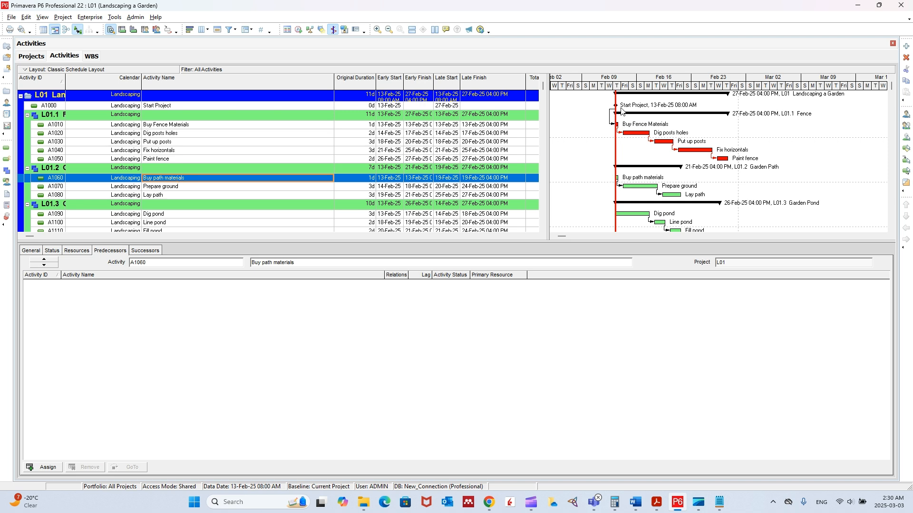
click(50, 466)
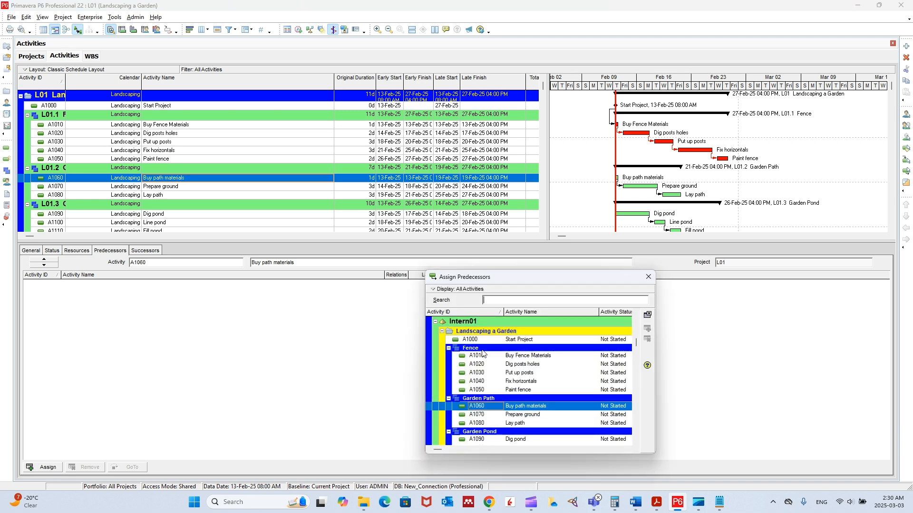
double_click(480, 339)
click(648, 277)
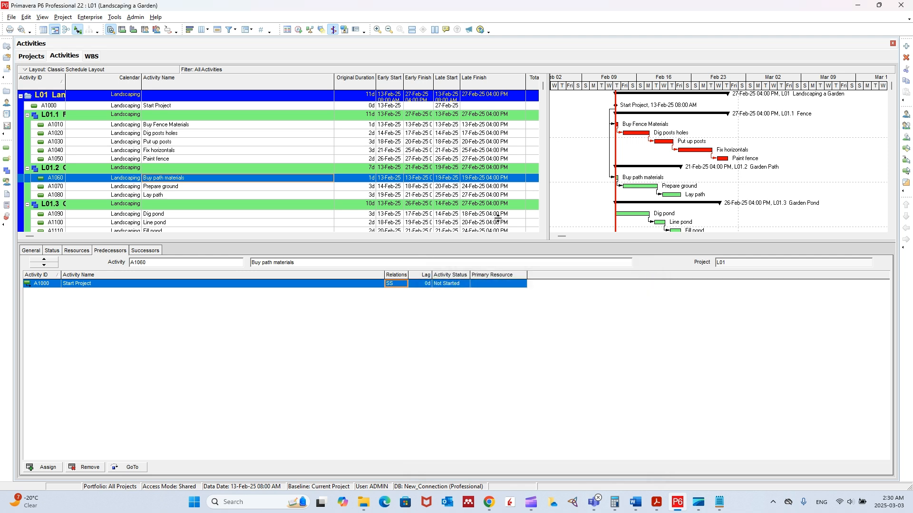
- Assign the Start Project milestone (A1000) as a predecessor of Dig pond (A1090)
scroll(188, 162, down, 1)
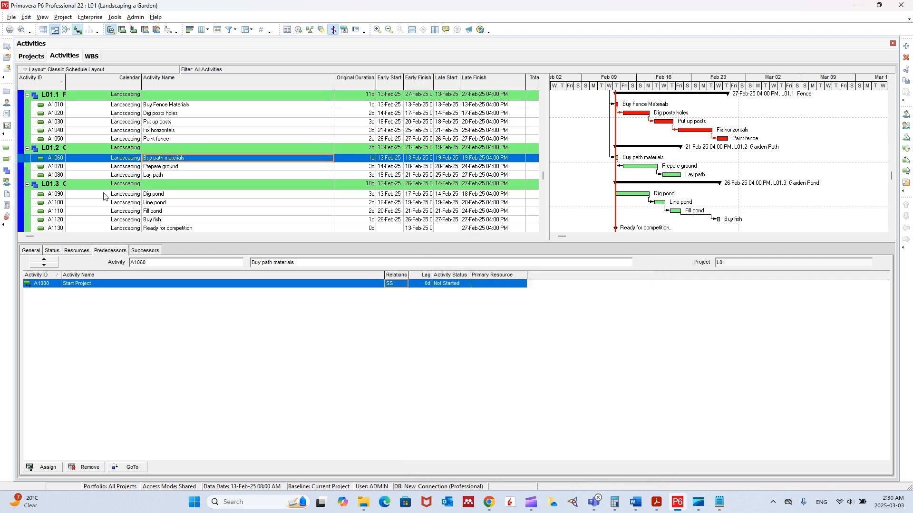
click(166, 195)
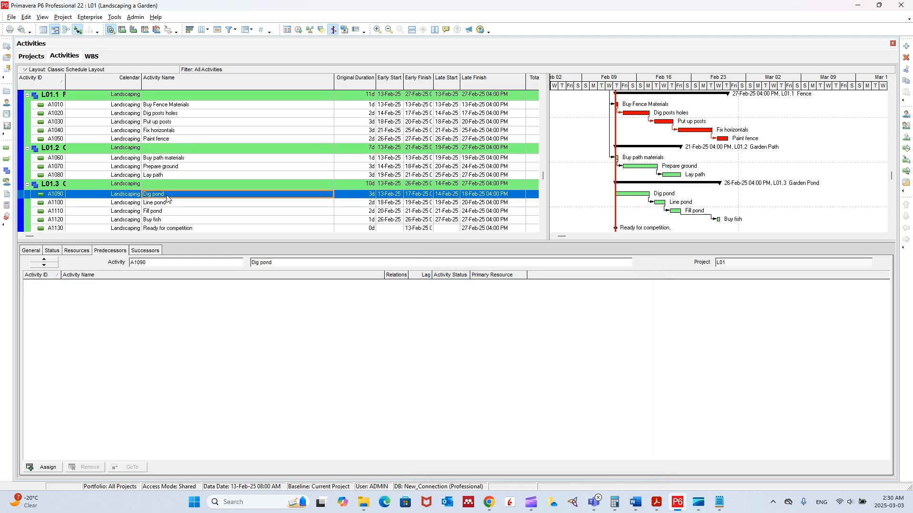
click(45, 467)
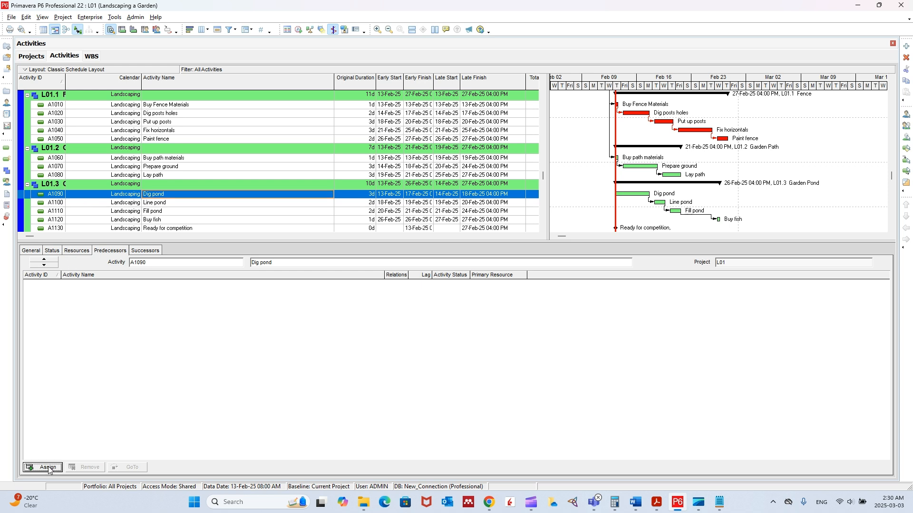
double_click(523, 351)
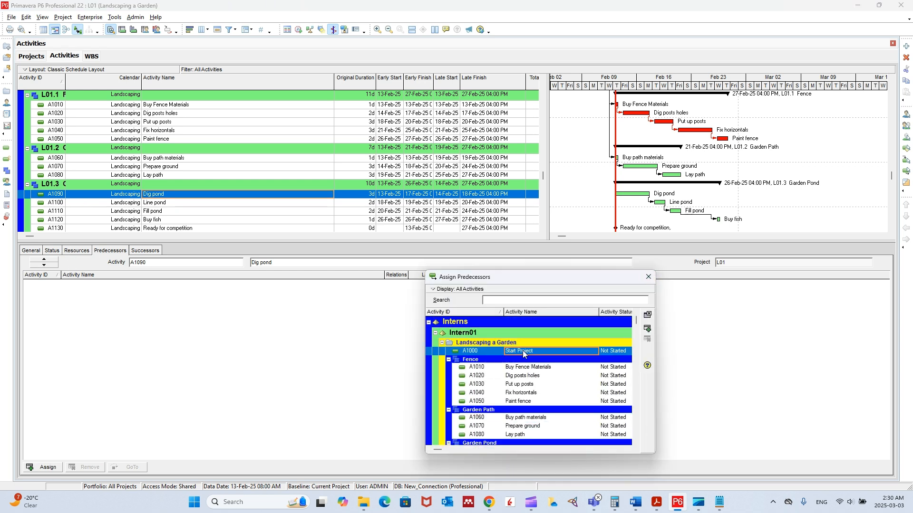
click(650, 277)
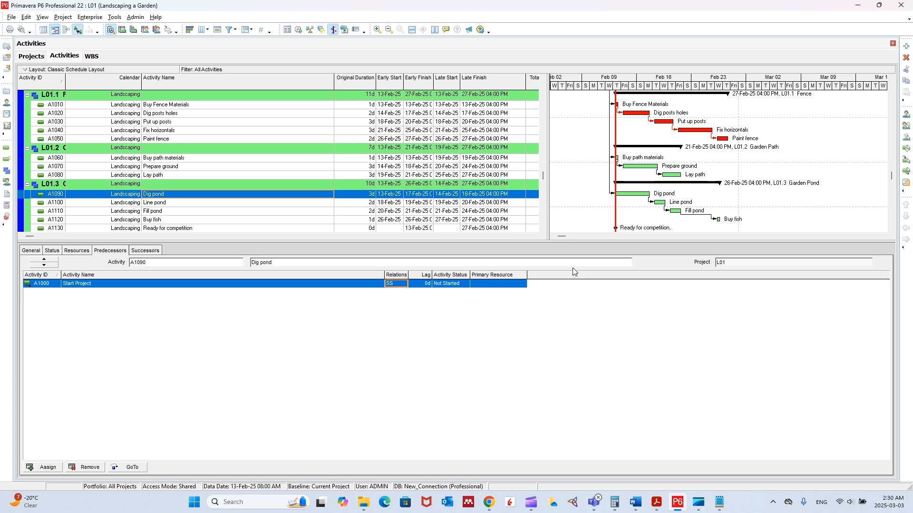
- Assign Paint fence (A1050) as a predecessor of the Ready for competition milestone (A1130)
scroll(219, 192, down, 1)
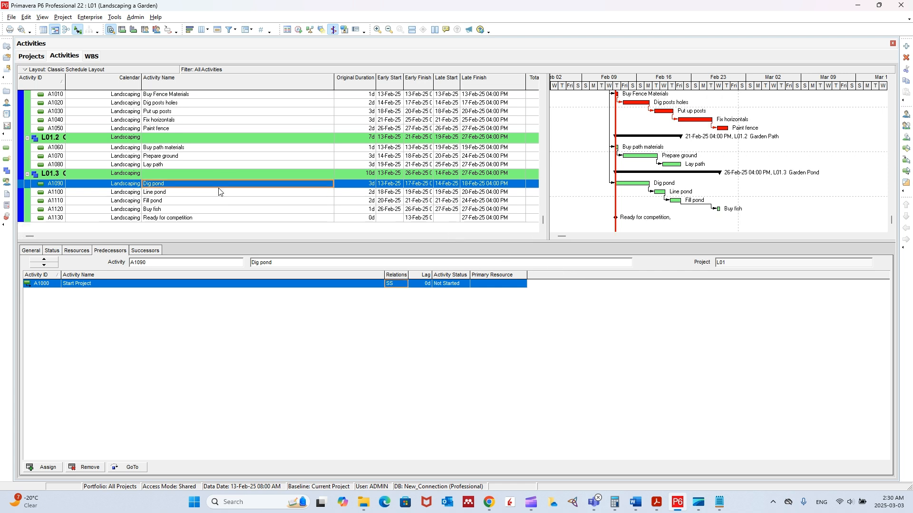
click(176, 218)
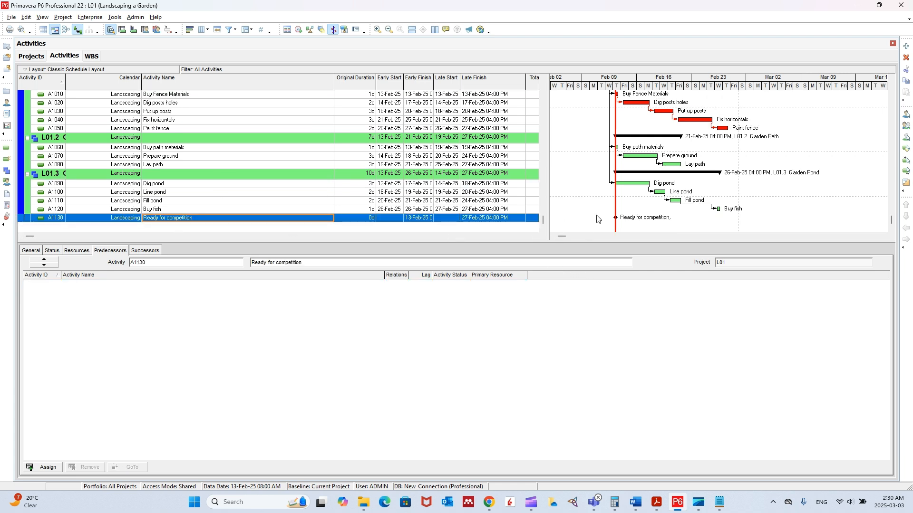
scroll(711, 186, up, 2)
scroll(713, 150, down, 2)
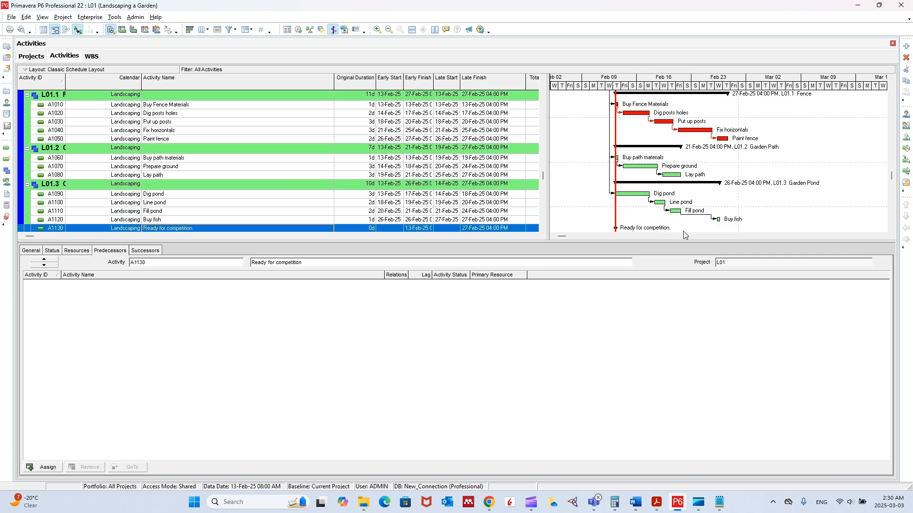
scroll(693, 198, down, 1)
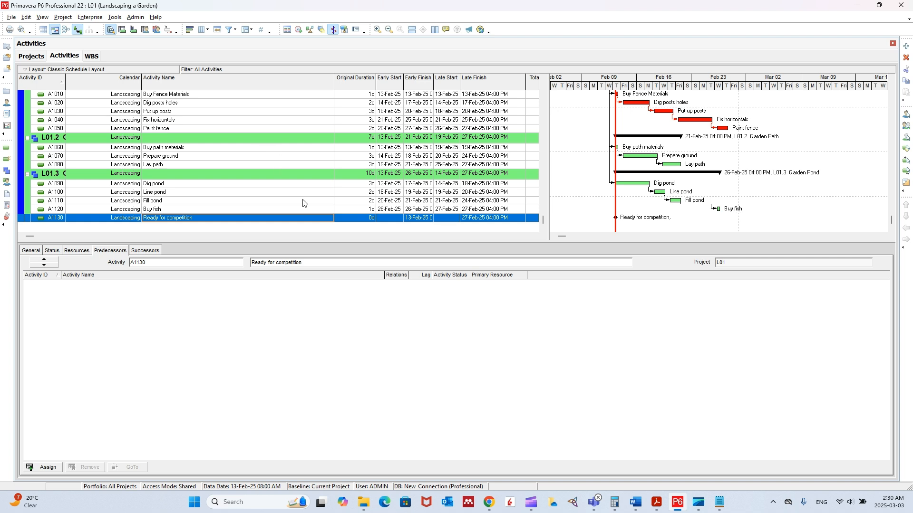
click(50, 468)
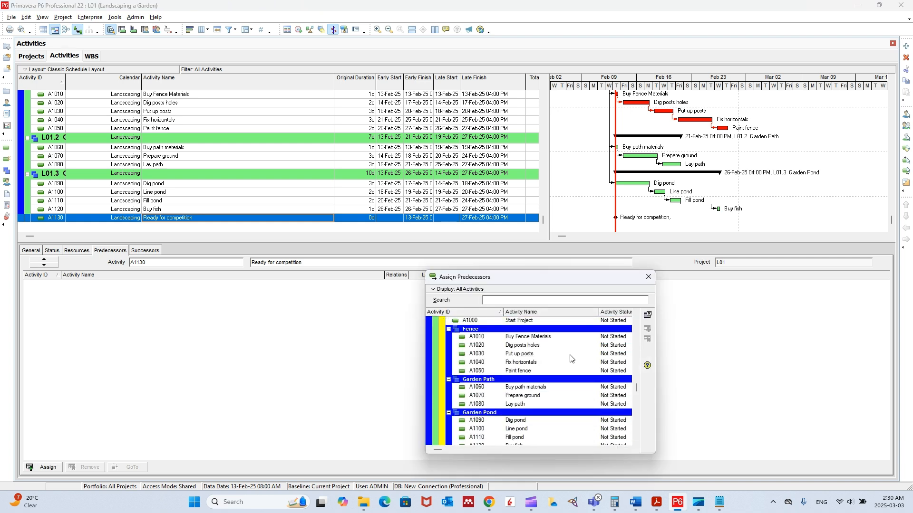
scroll(538, 380, up, 2)
scroll(535, 385, down, 1)
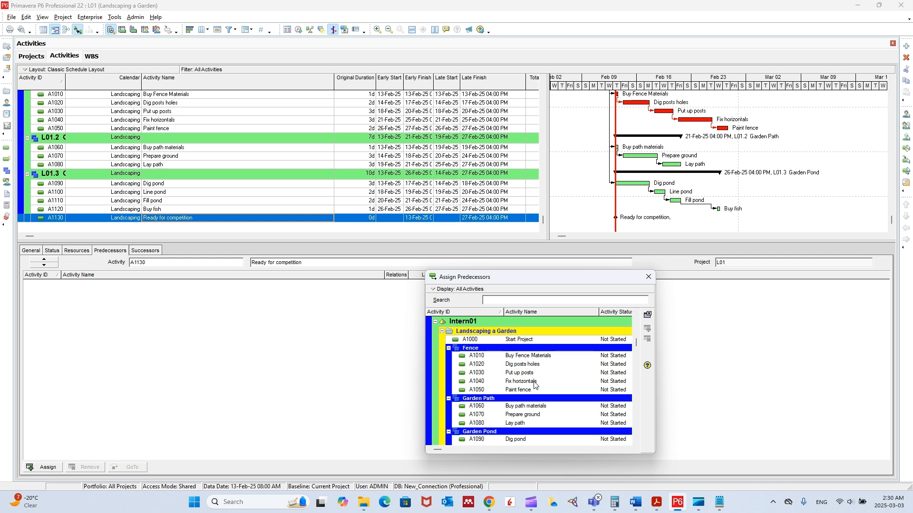
double_click(536, 390)
- Add Lay path (A1080) and Buy fish (A1120) as further predecessors of Ready for competition (A1130)
scroll(536, 390, down, 3)
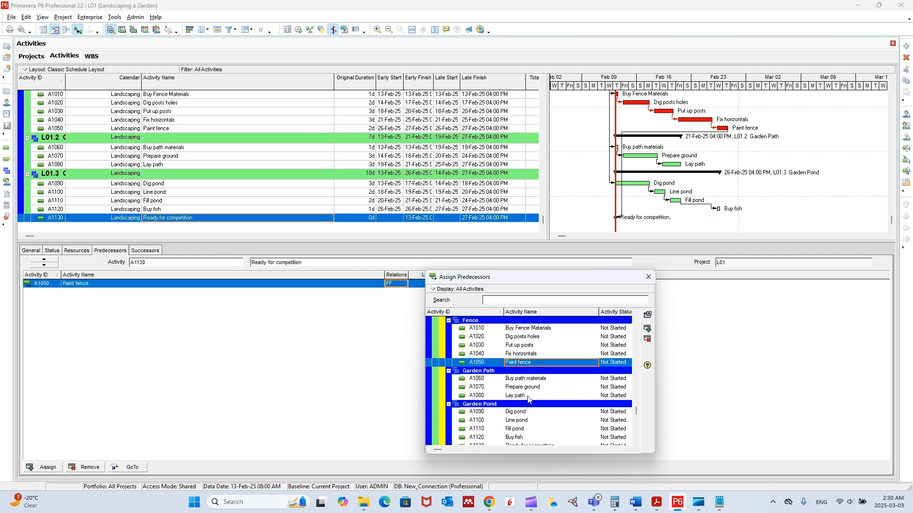
double_click(527, 398)
scroll(523, 402, down, 1)
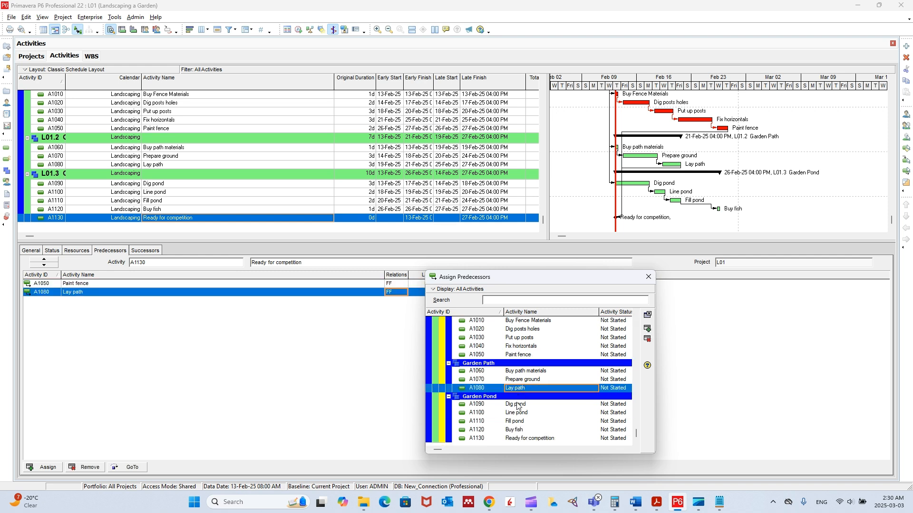
double_click(516, 430)
click(649, 277)
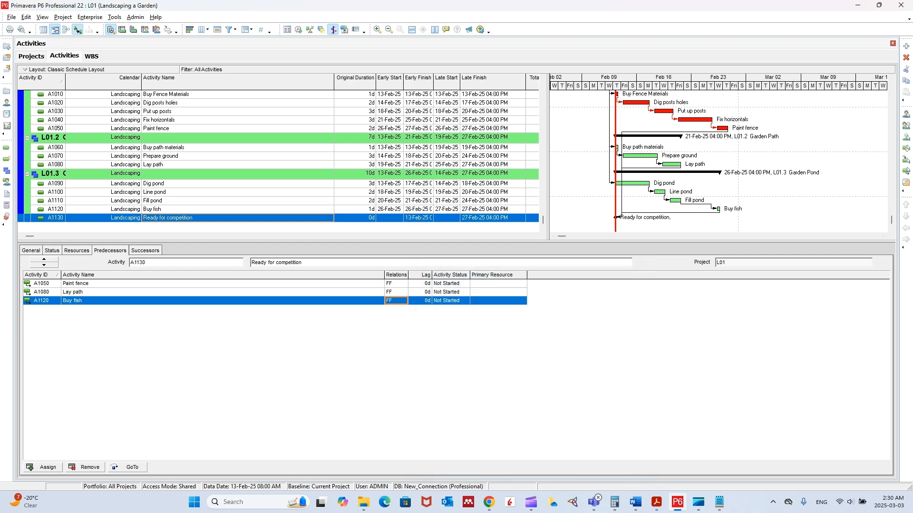
- Switch to the SCHEDLOG2025.TXT schedule log and review its warnings for activities without predecessors and without successors
drag(0, 143, 692, 72)
click(680, 63)
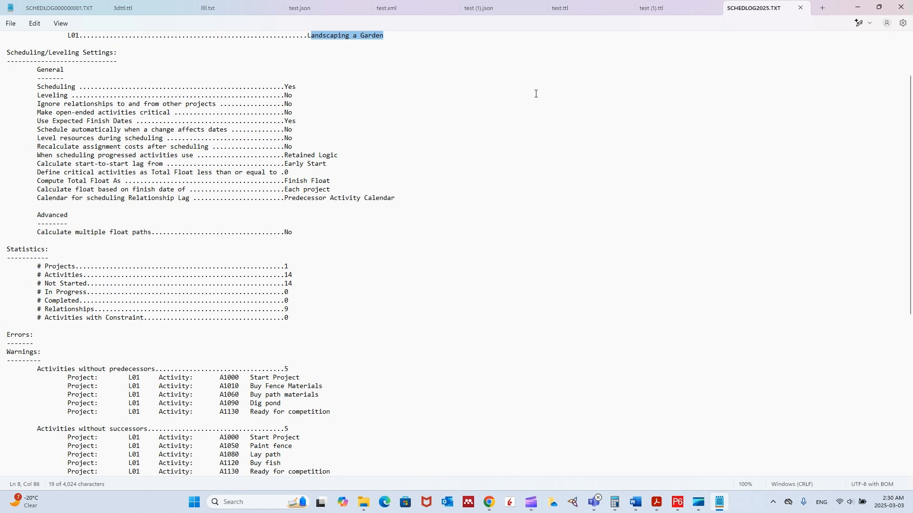
scroll(91, 223, down, 6)
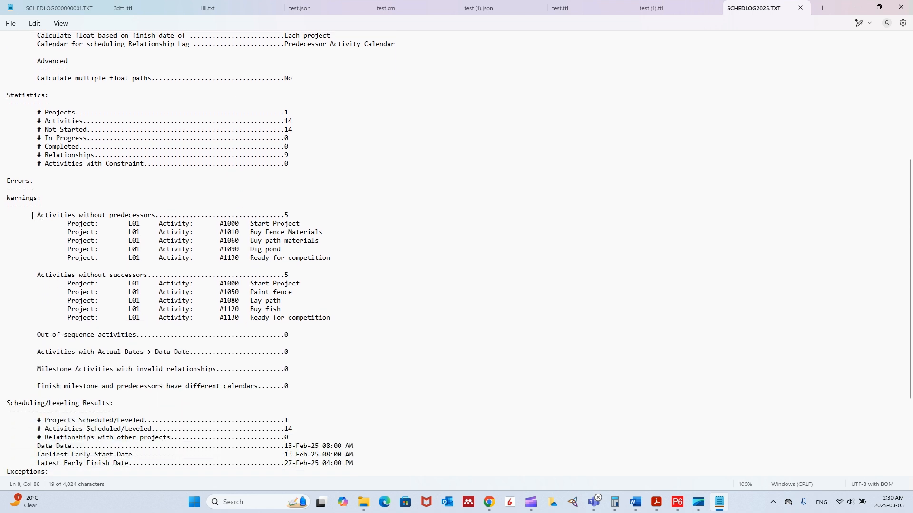
drag(32, 215, 151, 216)
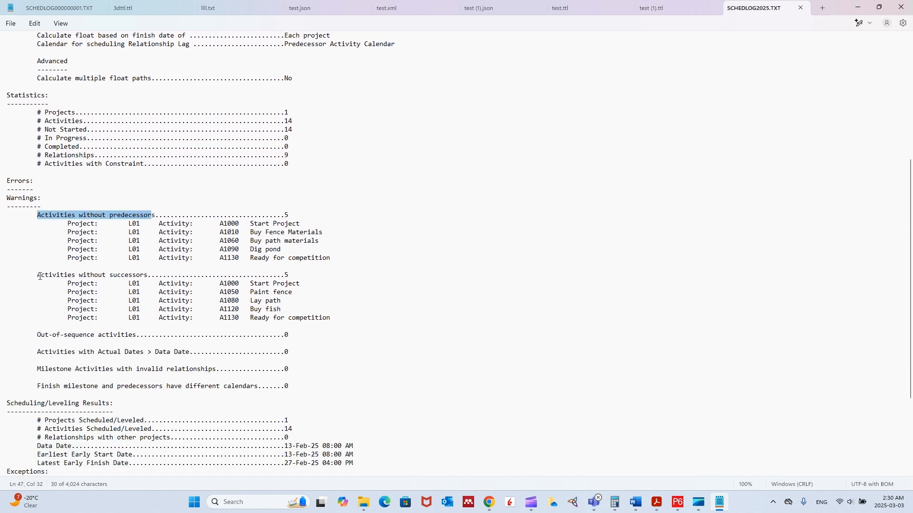
drag(38, 276, 151, 277)
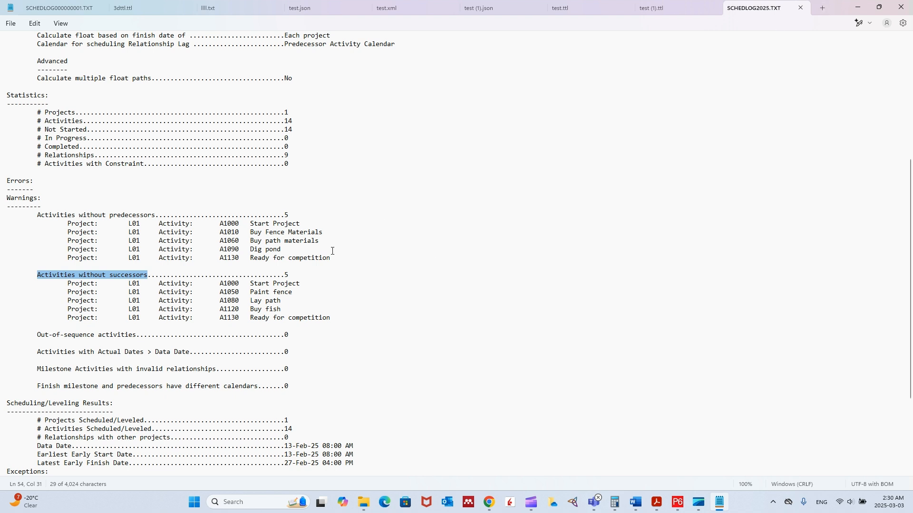
click(276, 284)
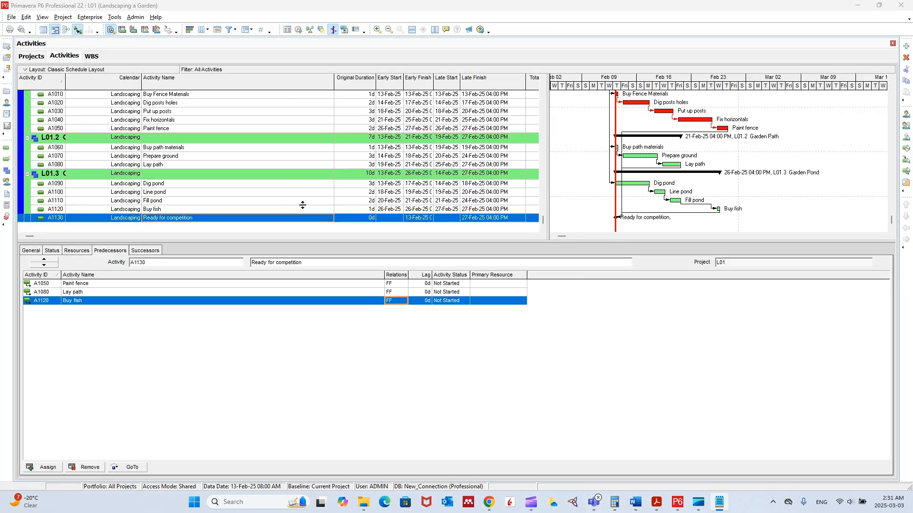
- Switch back to Primavera P6 and check the successors of Buy fish, Lay path, Paint fence and Ready for competition
click(162, 210)
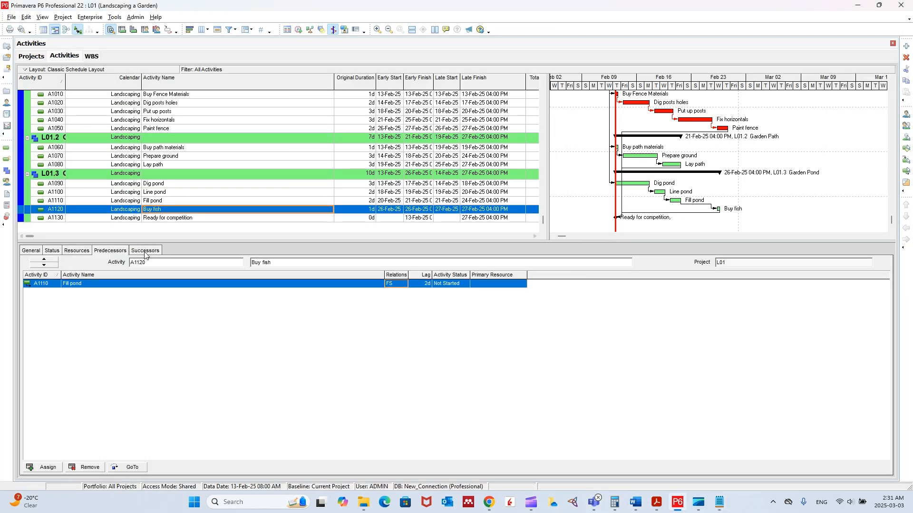
click(145, 250)
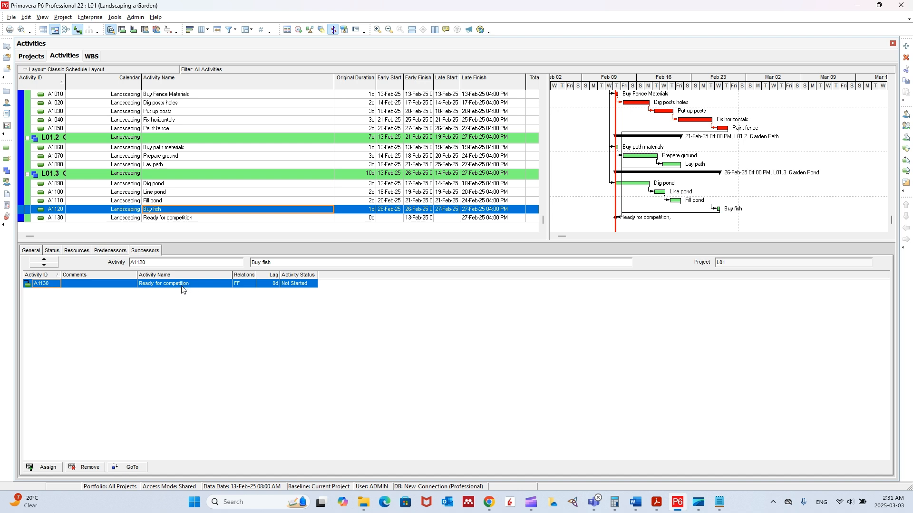
click(155, 166)
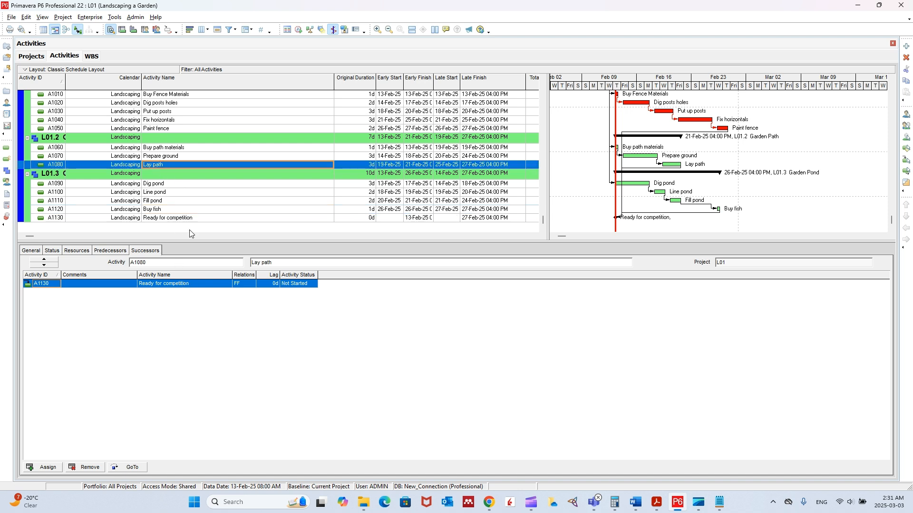
click(161, 131)
click(167, 217)
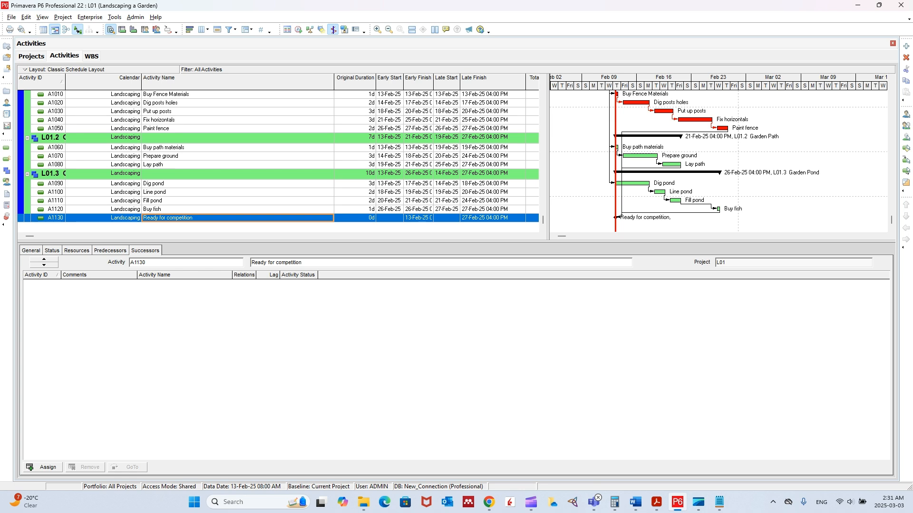
- Return to the schedule log, compare its critical activities with the Gantt chart, review its settings and put the log away
drag(0, 53, 735, 29)
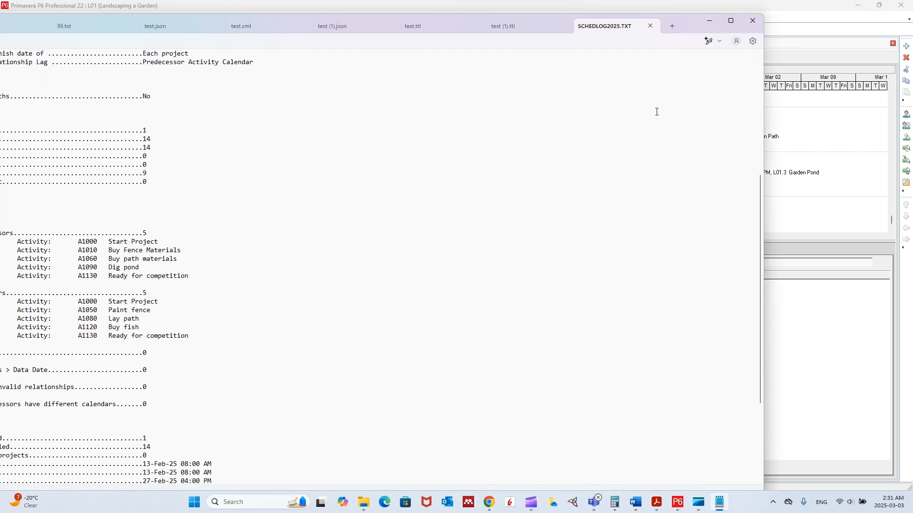
click(731, 21)
scroll(461, 206, down, 4)
scroll(357, 229, down, 1)
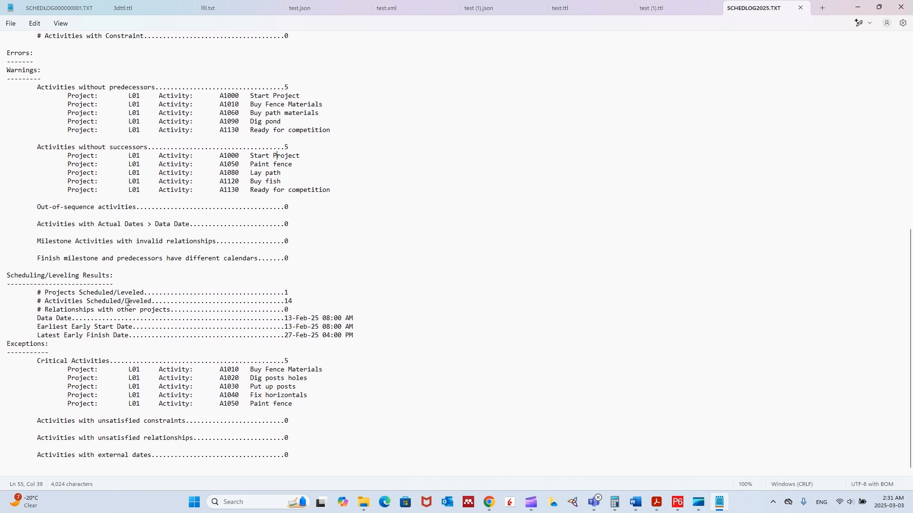
mouse_move(293, 404)
mouse_down()
mouse_move(159, 378)
mouse_move(1, 368)
mouse_up()
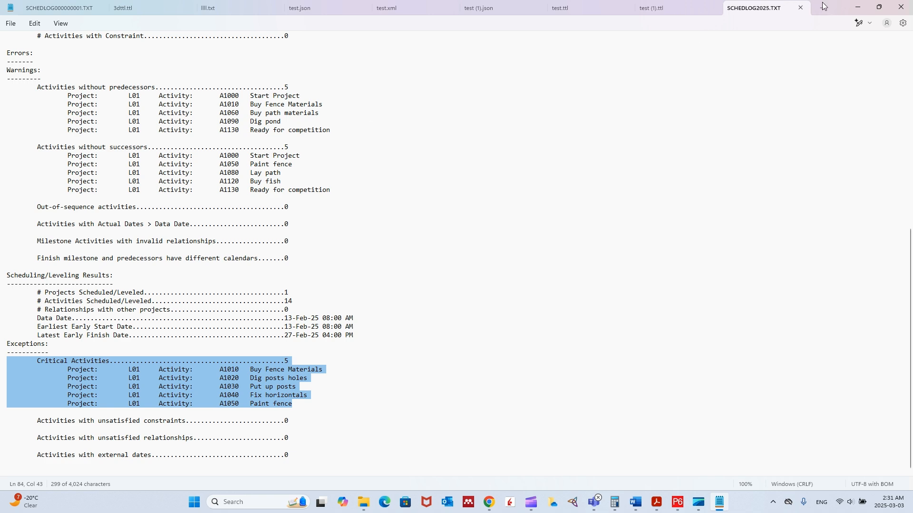
drag(822, 1, 811, 199)
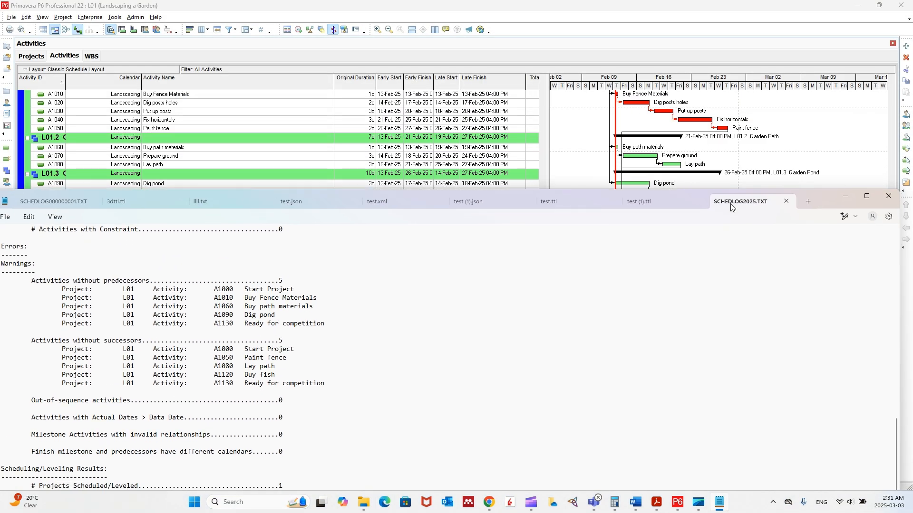
click(867, 196)
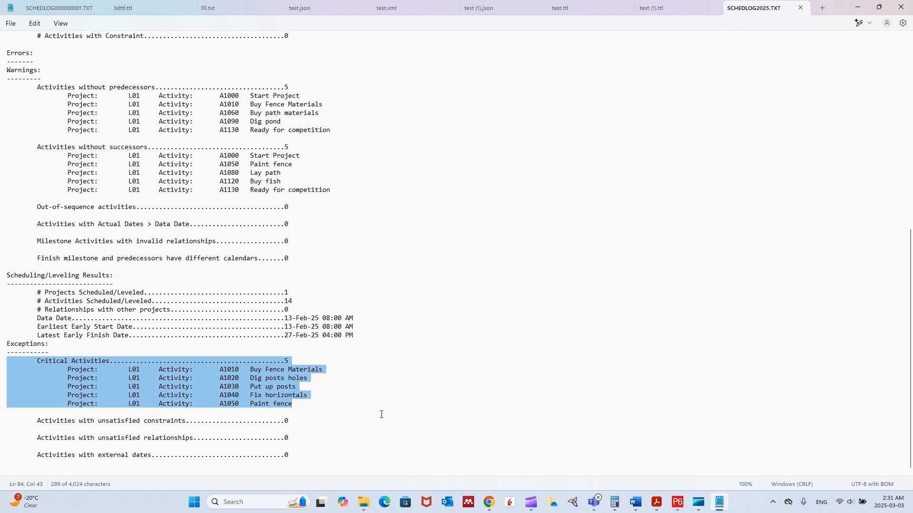
scroll(360, 301, up, 13)
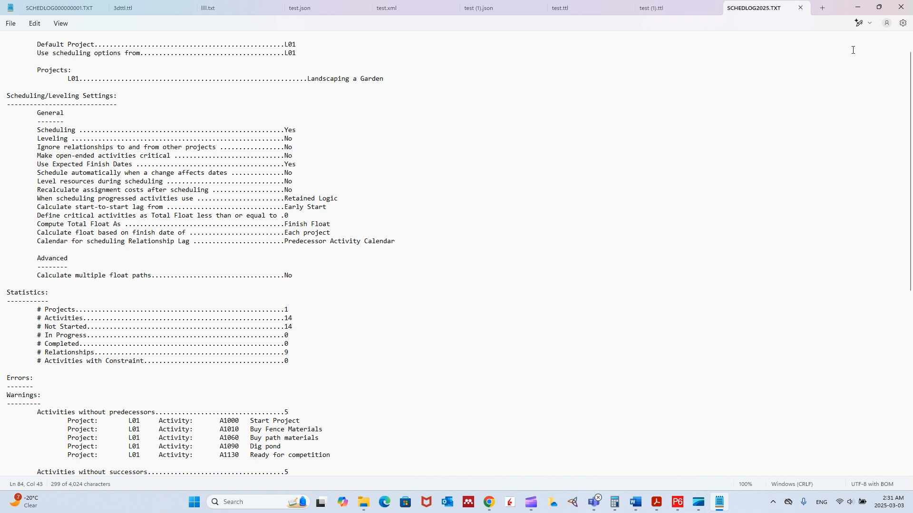
click(857, 7)
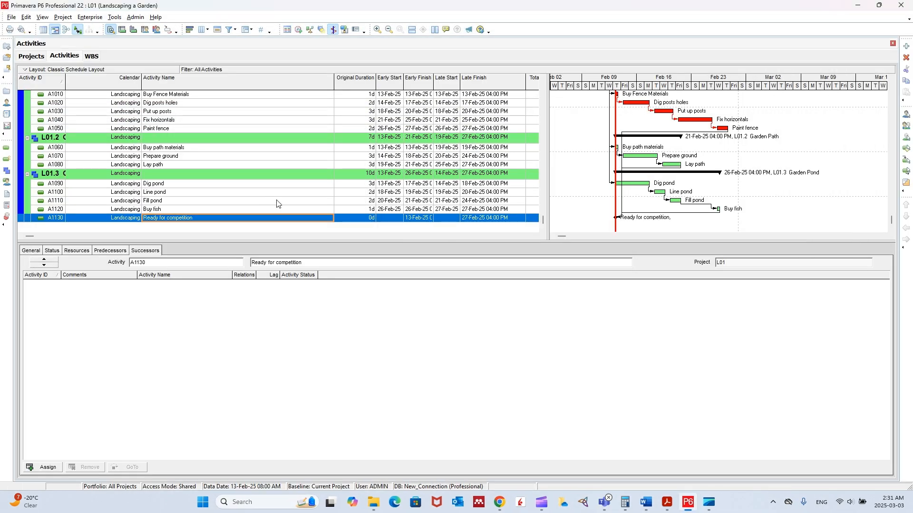
- Reschedule the project using its own data date, overwriting the log file SCHEDLOG2025.TXT, and review the updated Gantt chart
scroll(258, 189, up, 2)
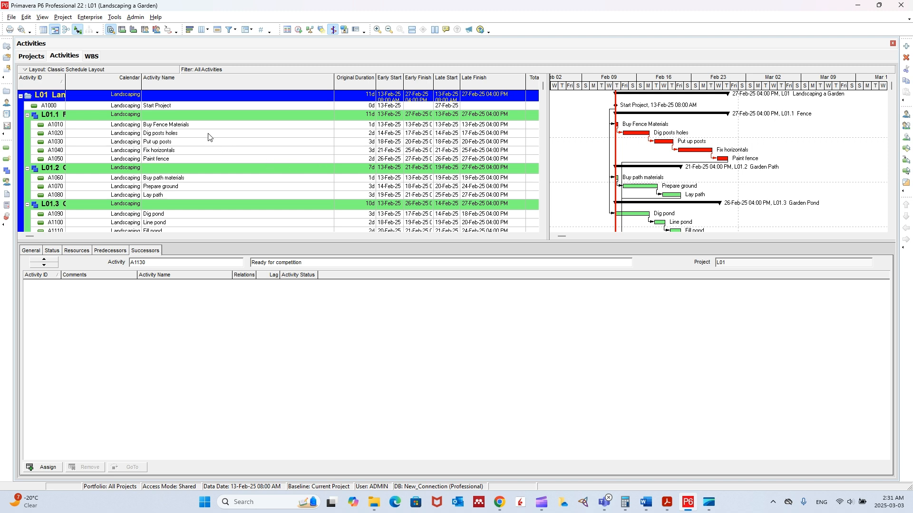
key(F9)
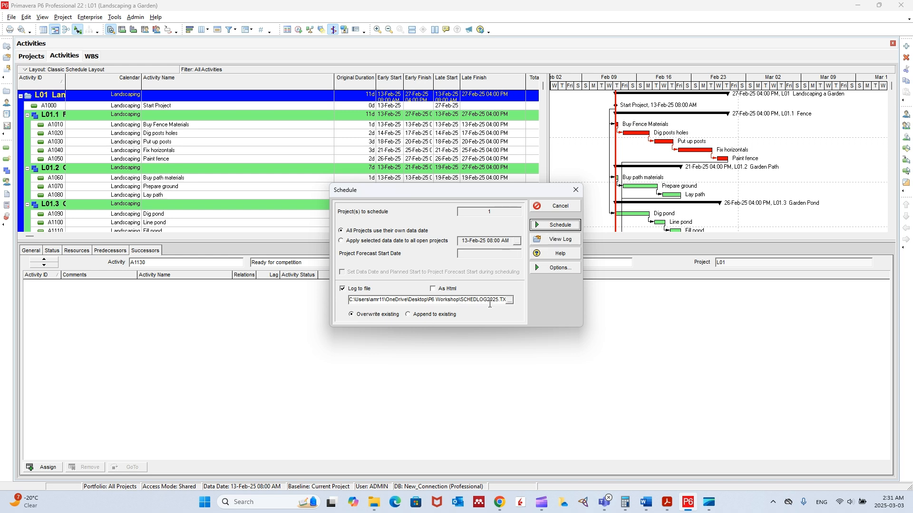
click(554, 225)
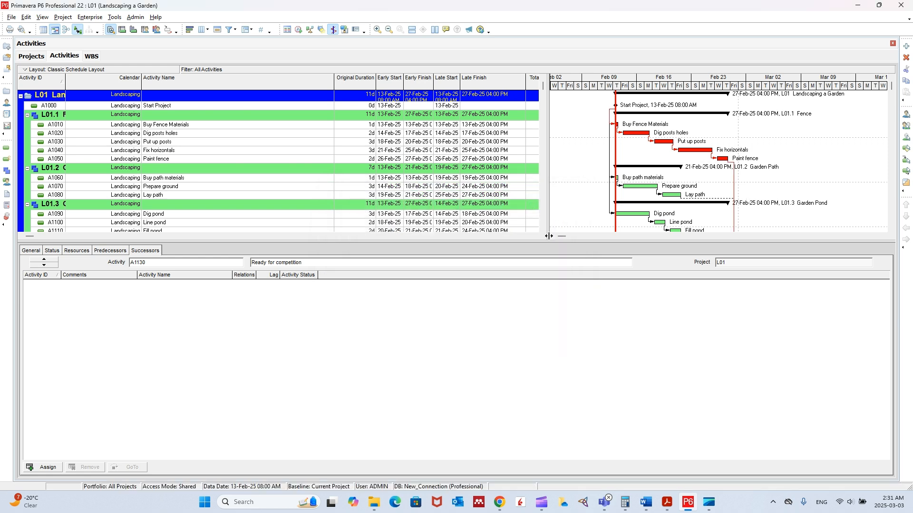
scroll(779, 149, down, 1)
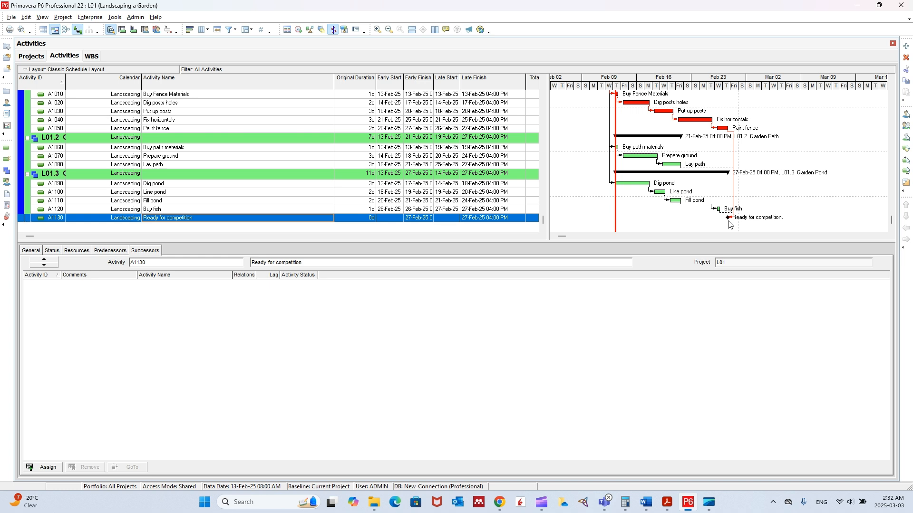
key(ctrl+Home)
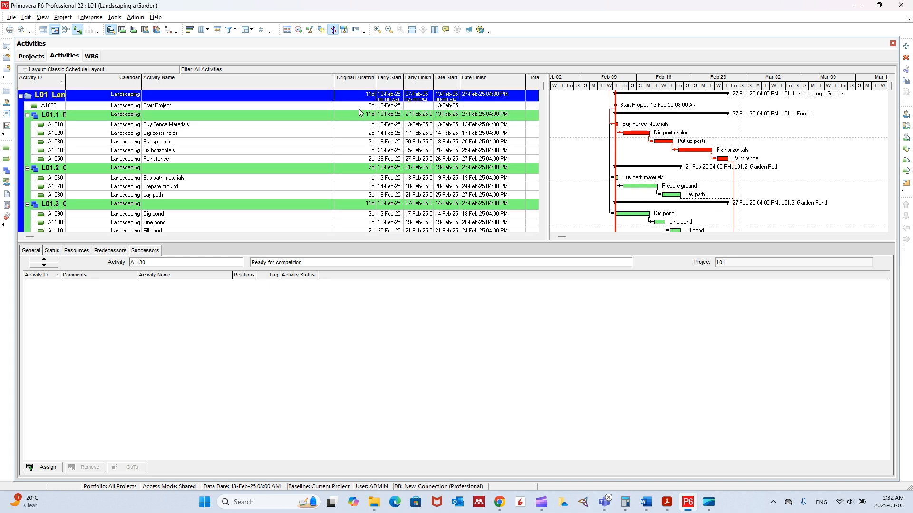
- Remove the Calendar column from the activity table and widen the Early Start column
right_click(274, 85)
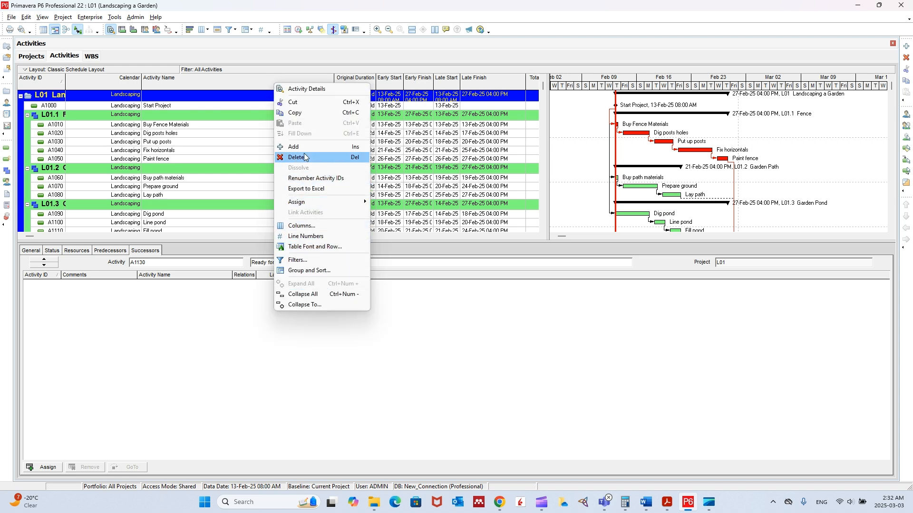
click(318, 225)
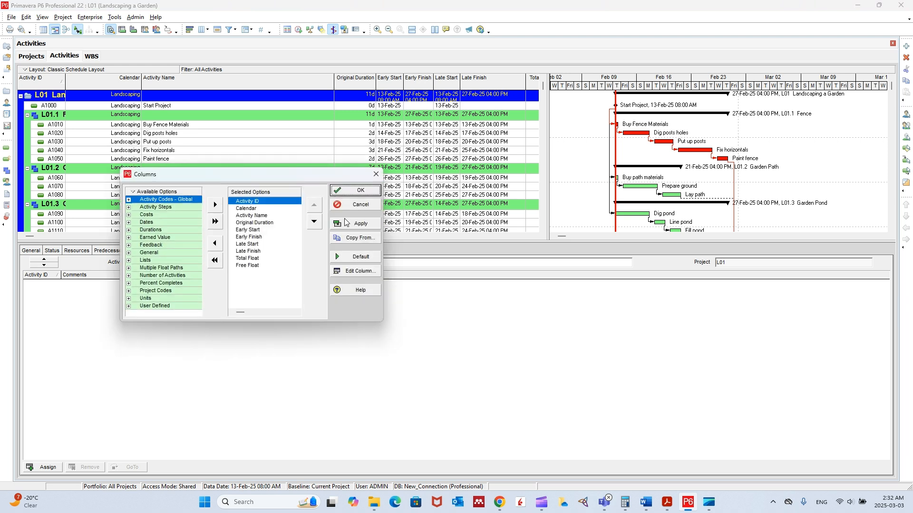
click(257, 209)
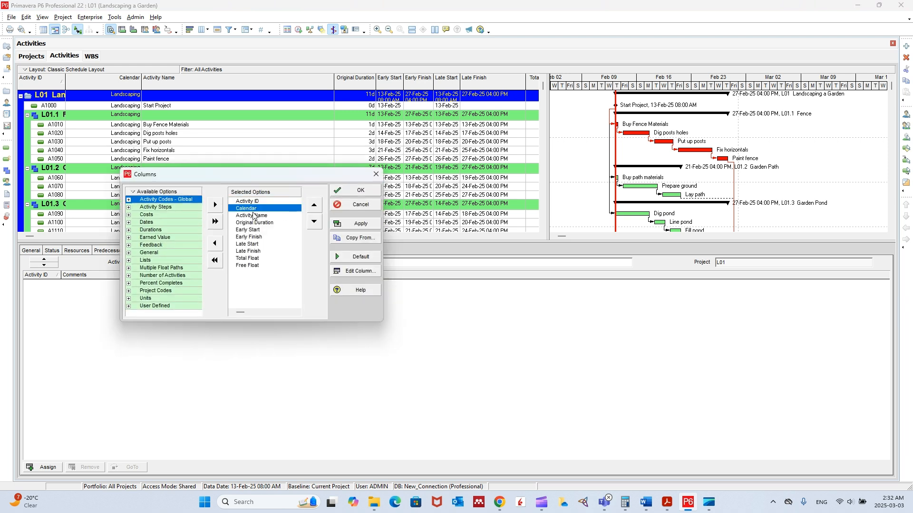
click(215, 243)
click(339, 224)
click(344, 191)
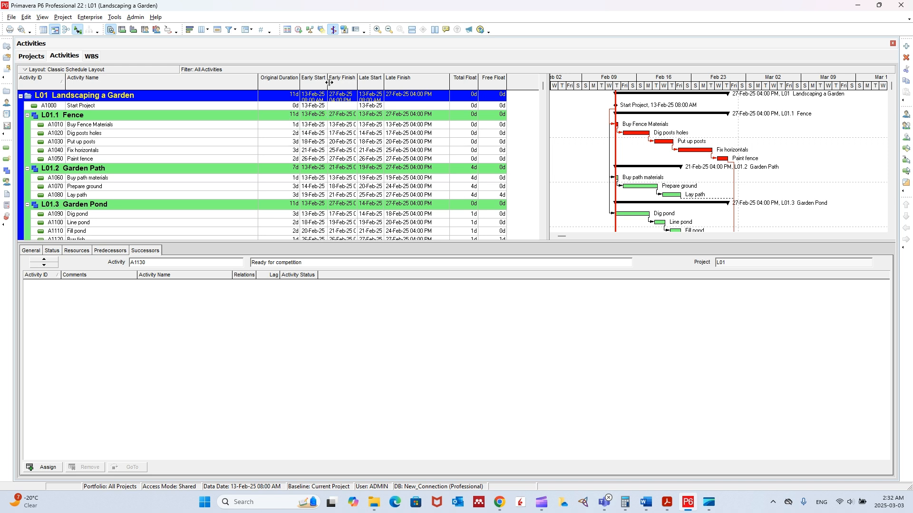
drag(327, 82, 335, 88)
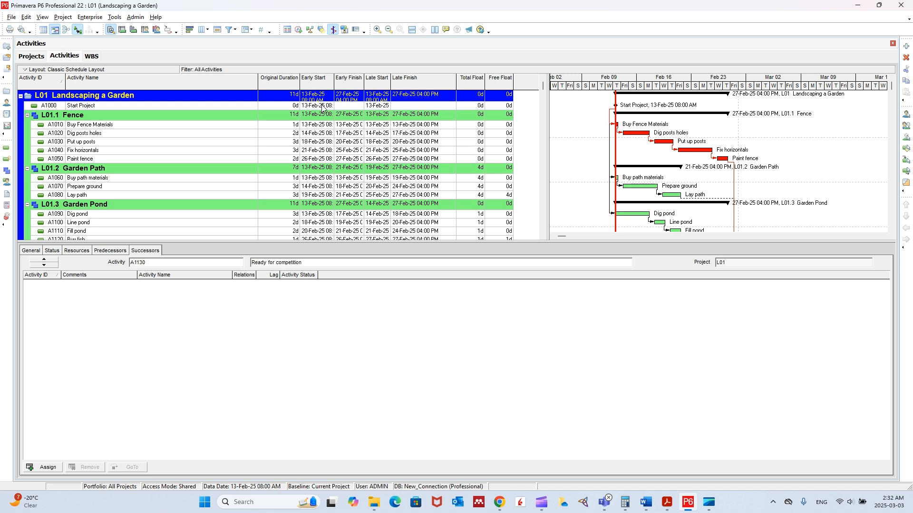
- Examine the early and late dates, total float and free float of all activities from Start Project to Ready for competition
scroll(324, 109, down, 1)
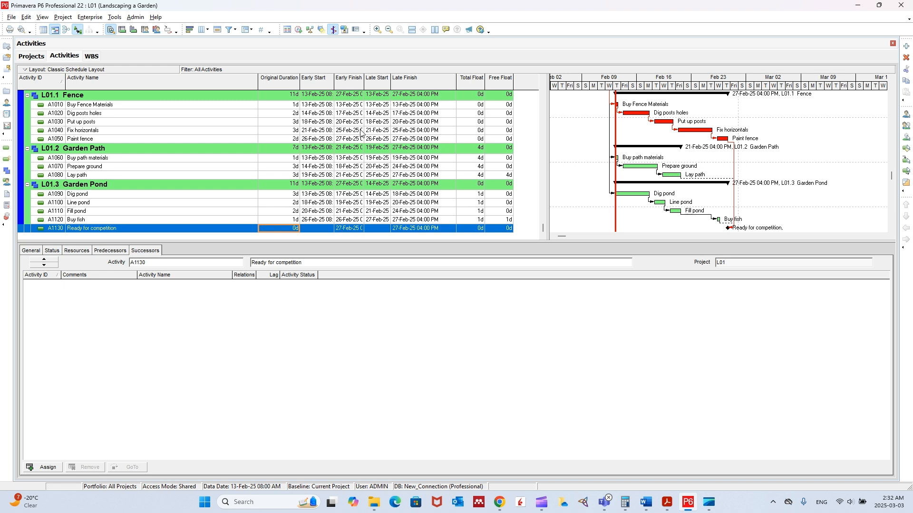
scroll(338, 134, up, 2)
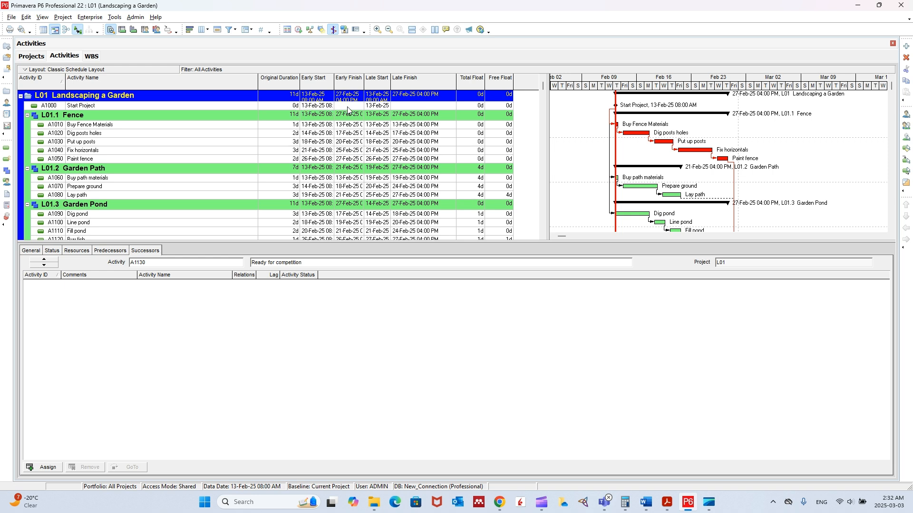
scroll(347, 110, down, 1)
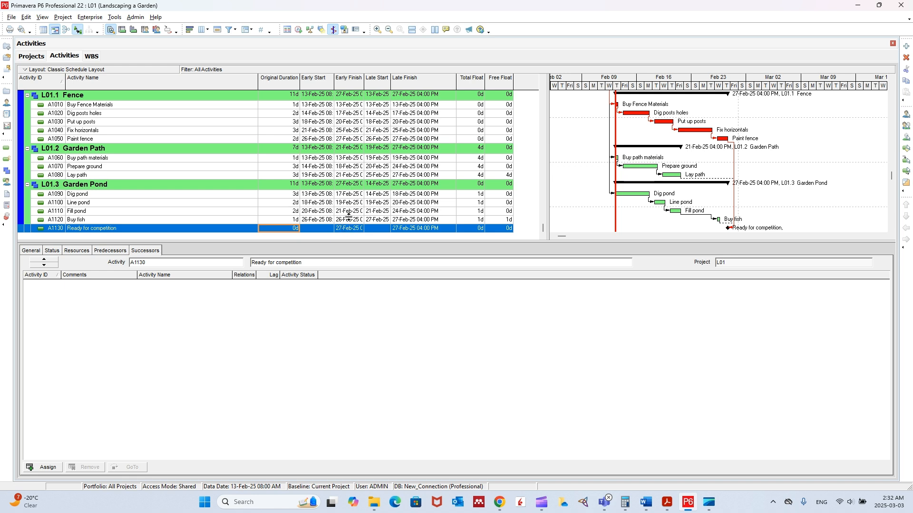
scroll(348, 216, up, 1)
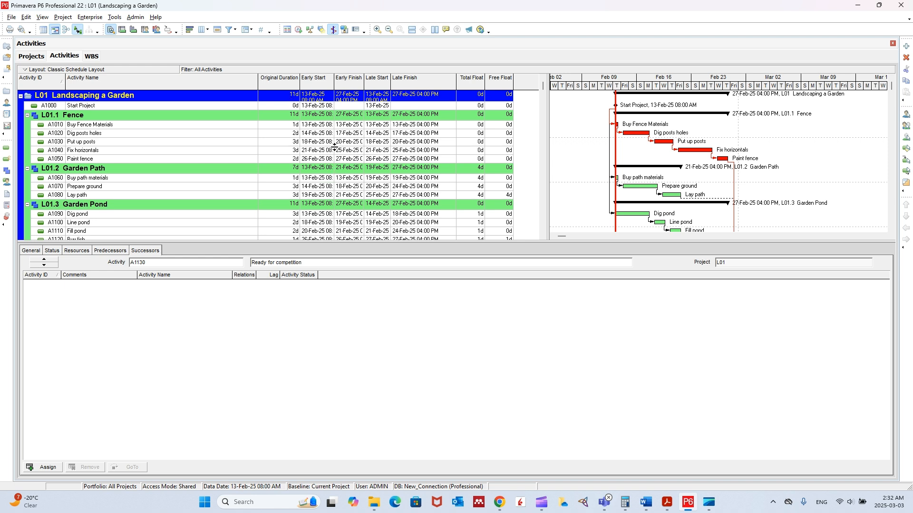
- Switch to File Explorer, open the regenerated log SCHEDLOG2025 from the P6 Workshop folder and review its scheduling settings, statistics and warnings
click(379, 506)
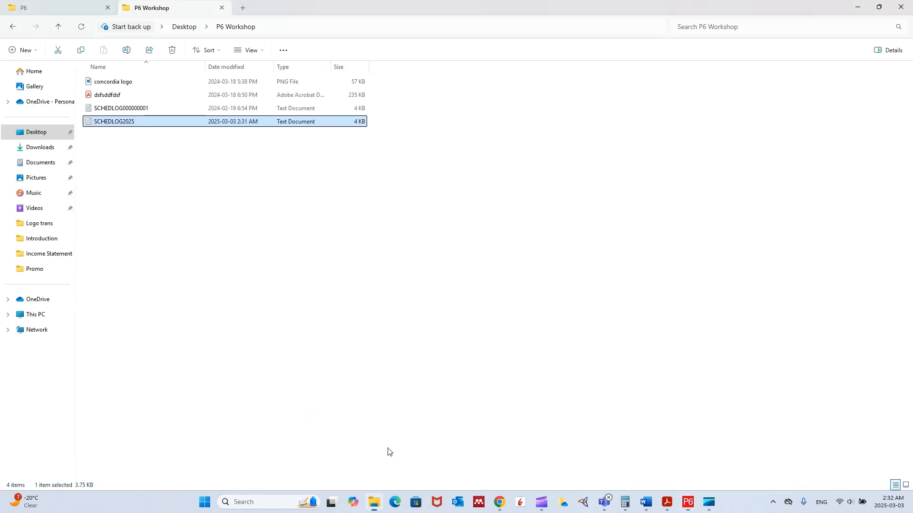
double_click(174, 123)
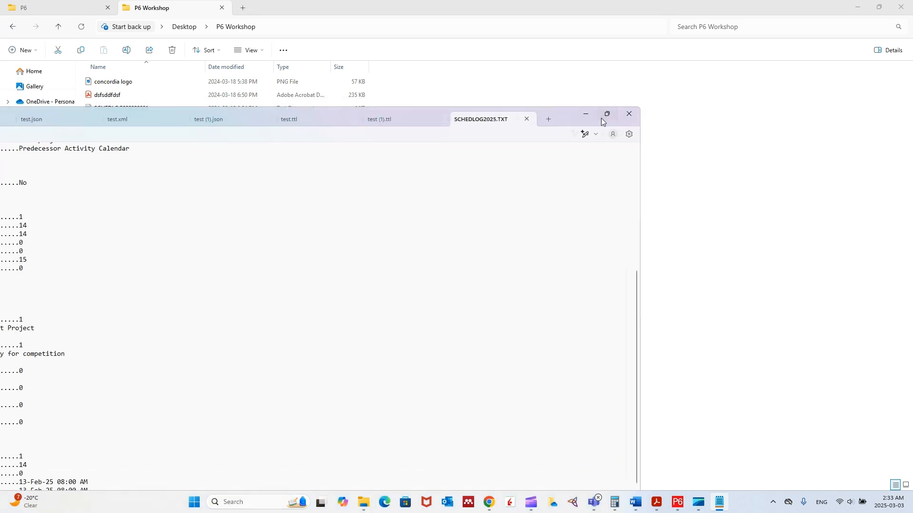
click(142, 260)
scroll(163, 247, up, 9)
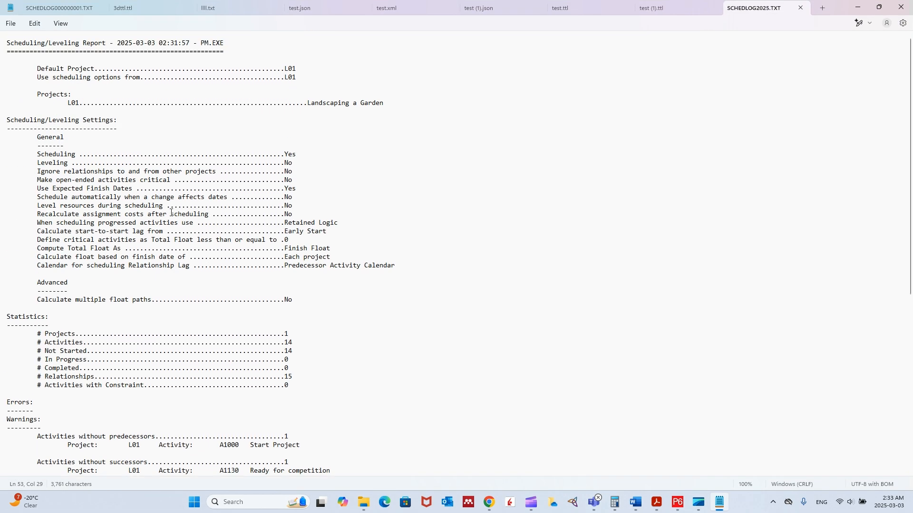
scroll(214, 185, down, 5)
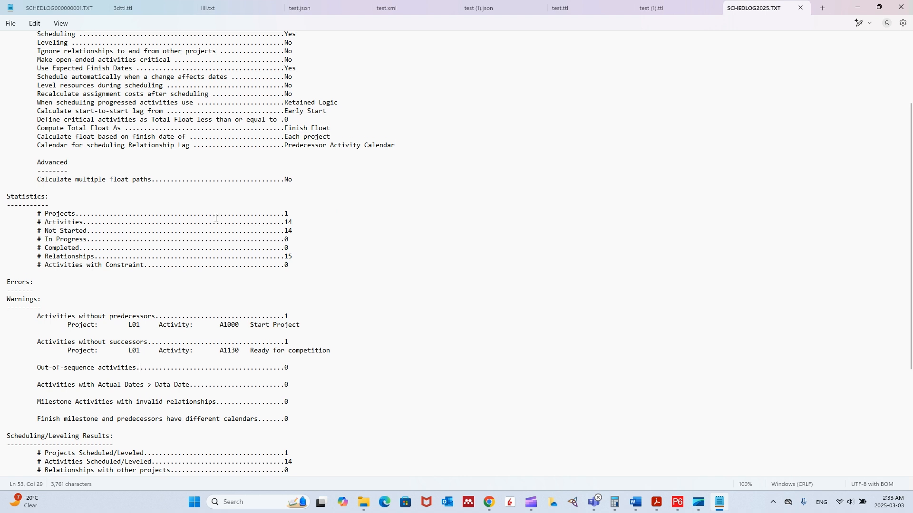
scroll(214, 212, down, 1)
scroll(88, 237, down, 3)
scroll(127, 238, up, 2)
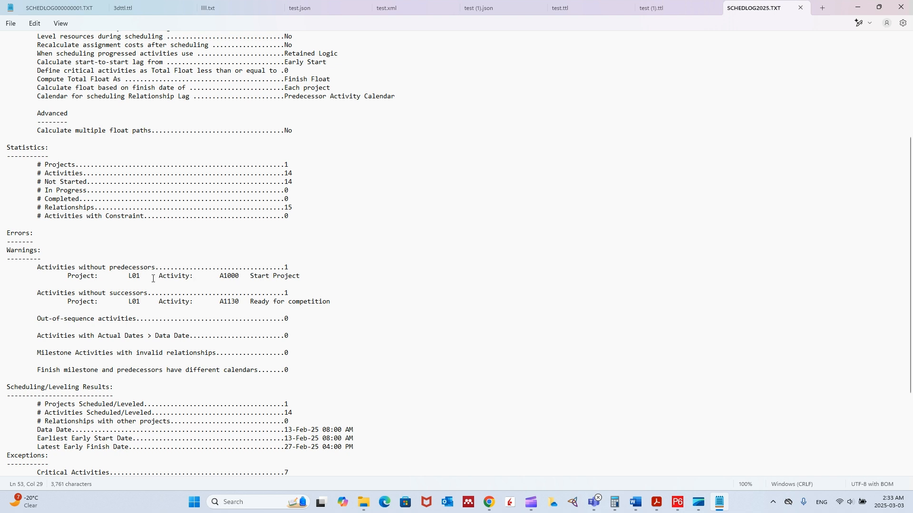
- Check the log's activities without predecessors or successors, and highlight the list of critical activities under Exceptions
drag(306, 276, 247, 275)
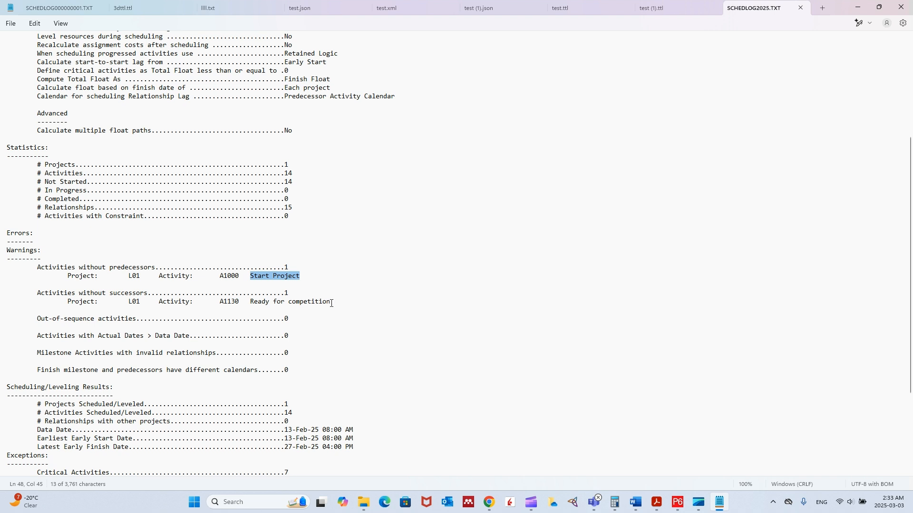
drag(332, 303, 252, 305)
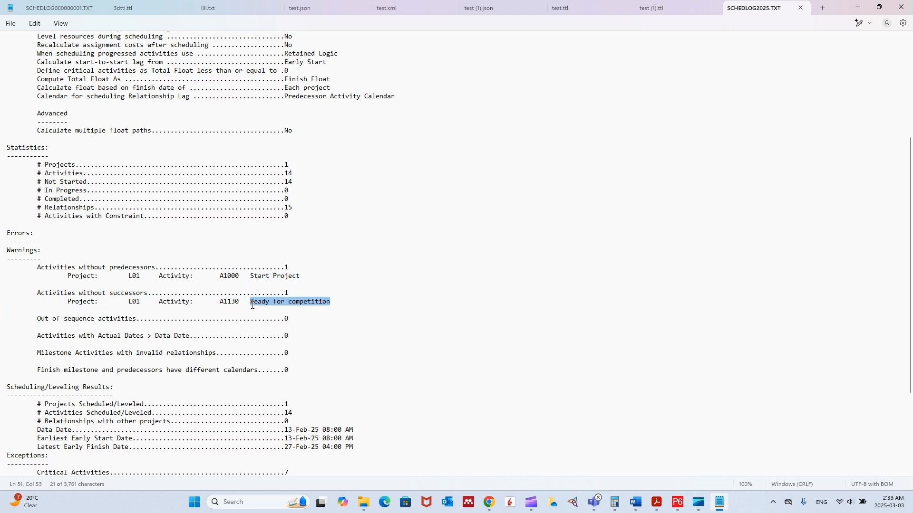
scroll(306, 309, down, 5)
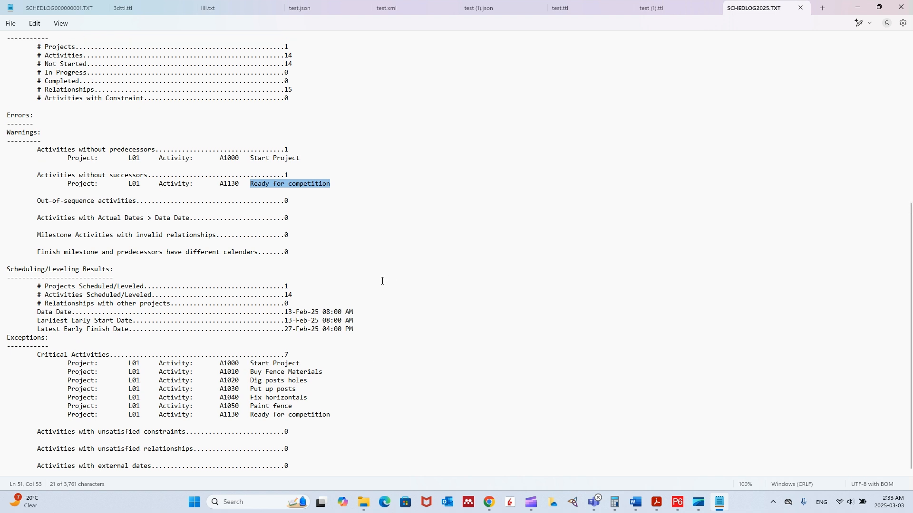
drag(253, 354, 336, 410)
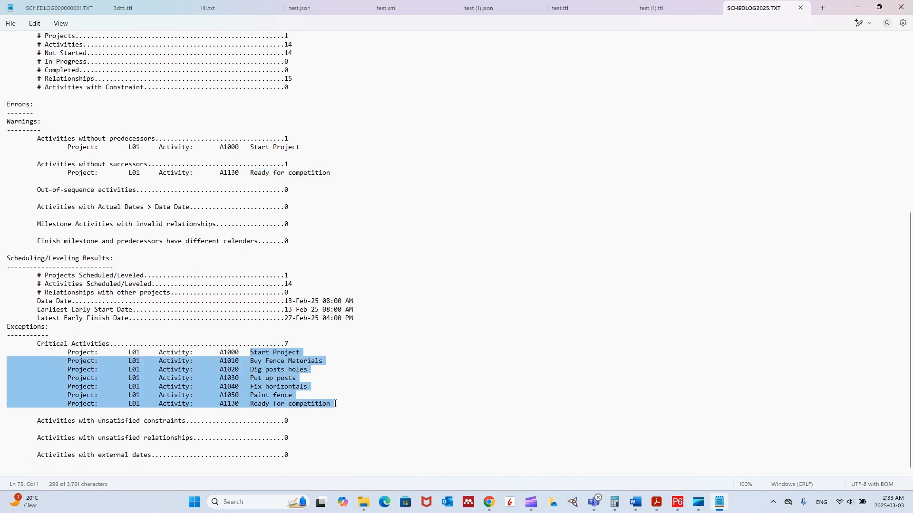